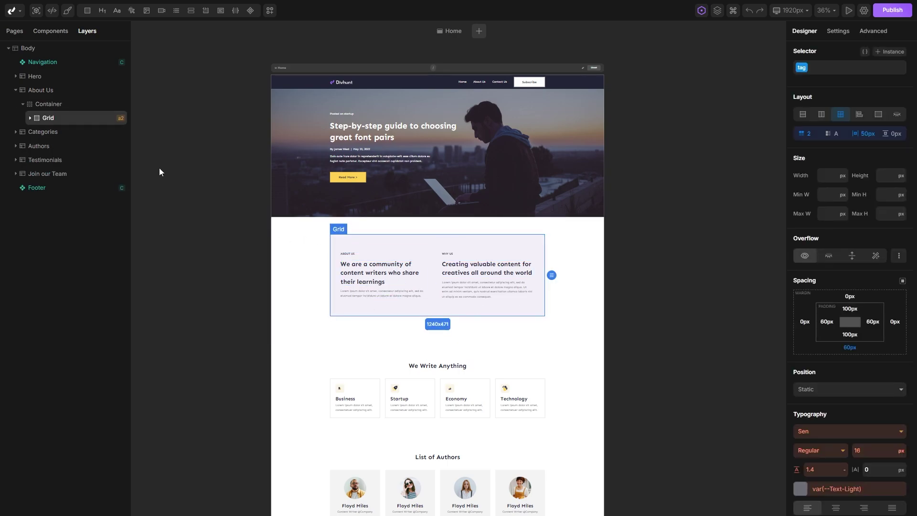
Insert a Rich Text element into the About Us Container, below its Grid.
left_click(67, 103)
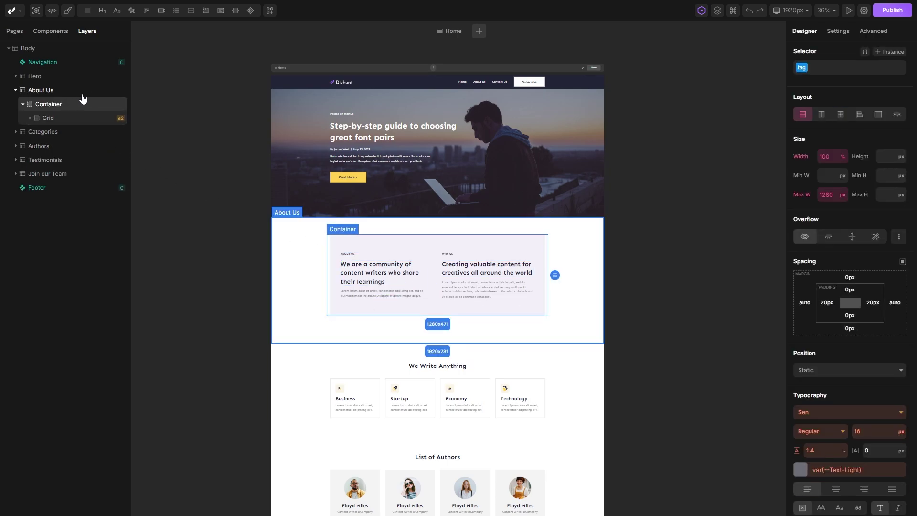
left_click(220, 10)
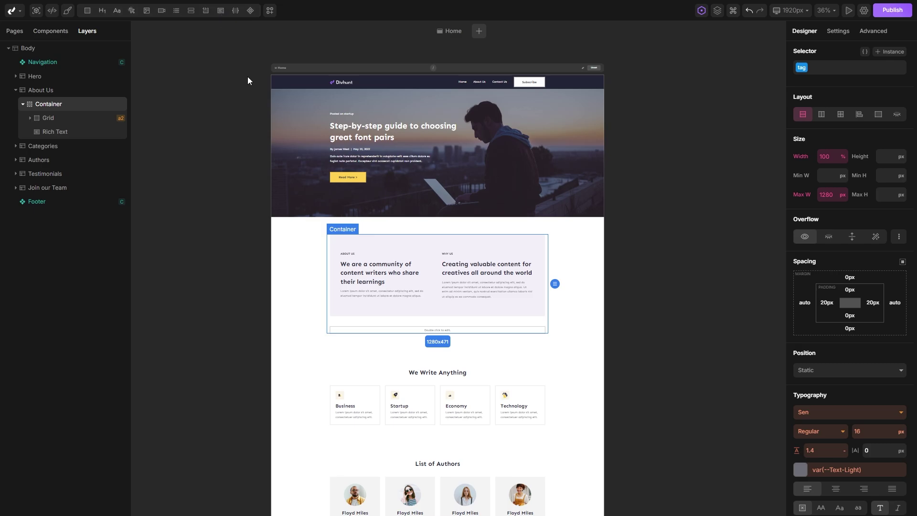
Open the Rich Text editor and write the line 'Some text'.
double_click(476, 331)
left_click(411, 112)
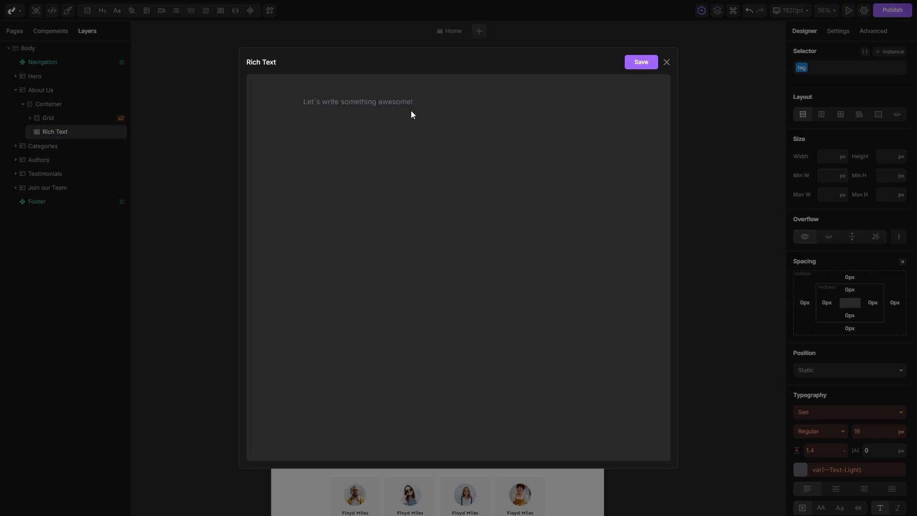
left_click(436, 104)
type("Some text")
key("Return")
Add a 'My Heading' heading block below it and set it to Heading 3.
left_click(282, 132)
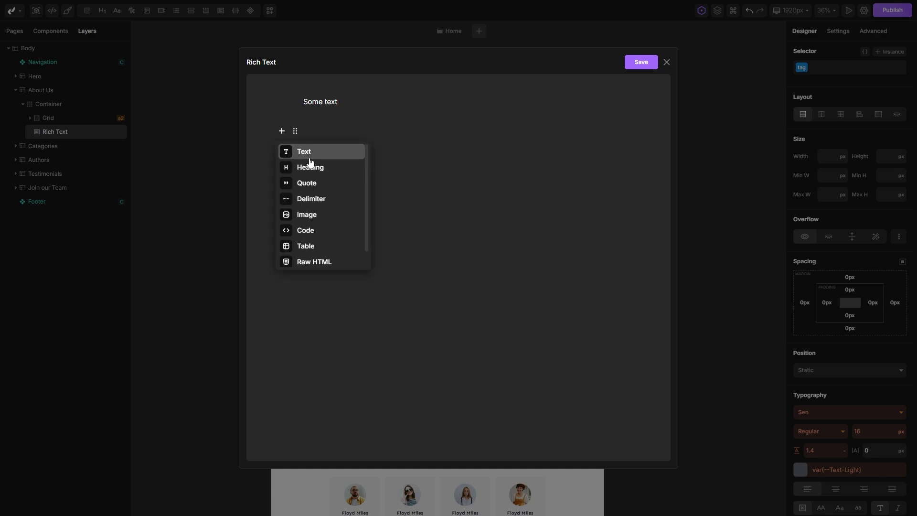
scroll(343, 224, "down", 1)
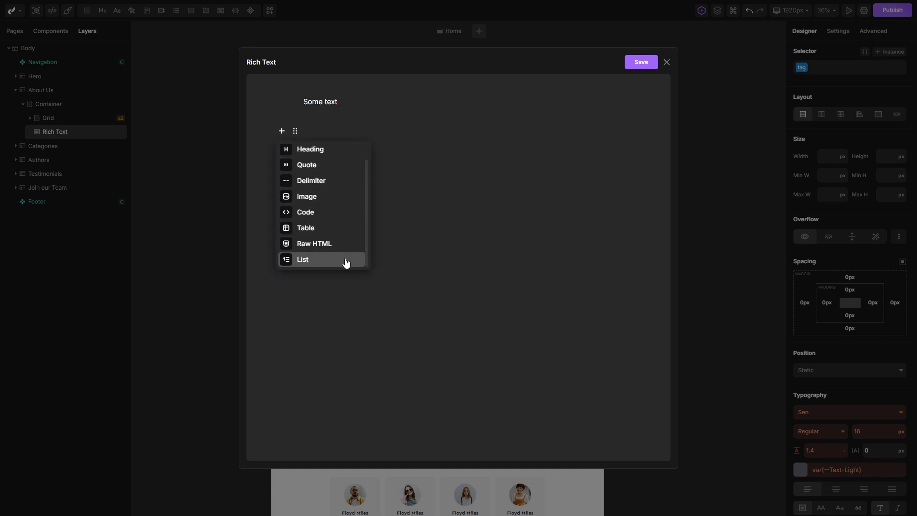
scroll(346, 263, "up", 1)
left_click(327, 171)
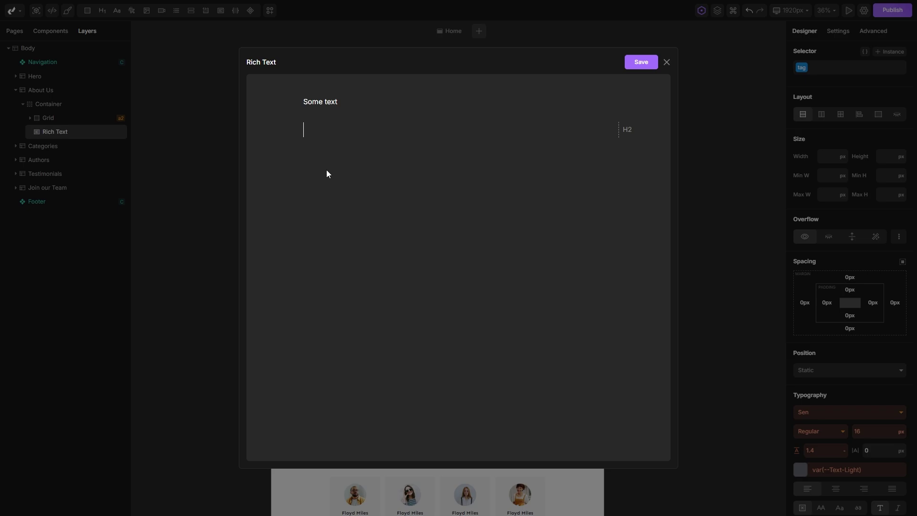
type("My Heading")
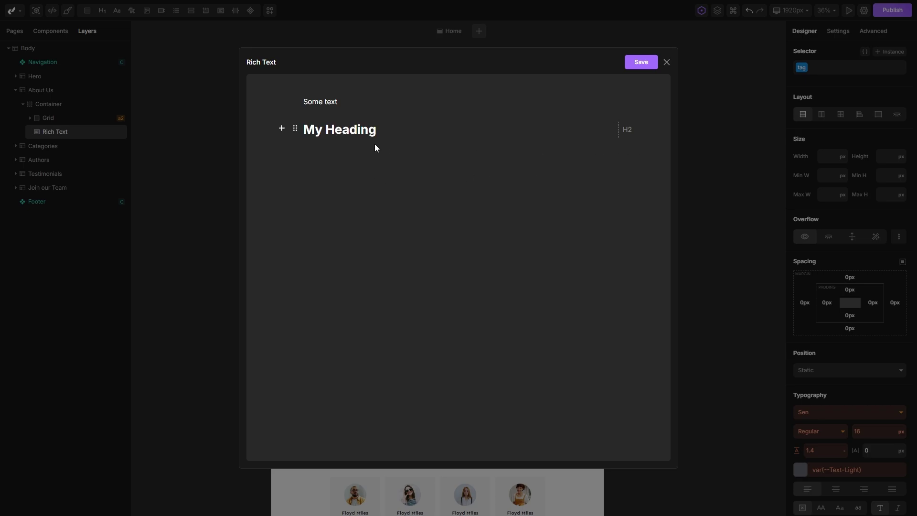
left_click(296, 133)
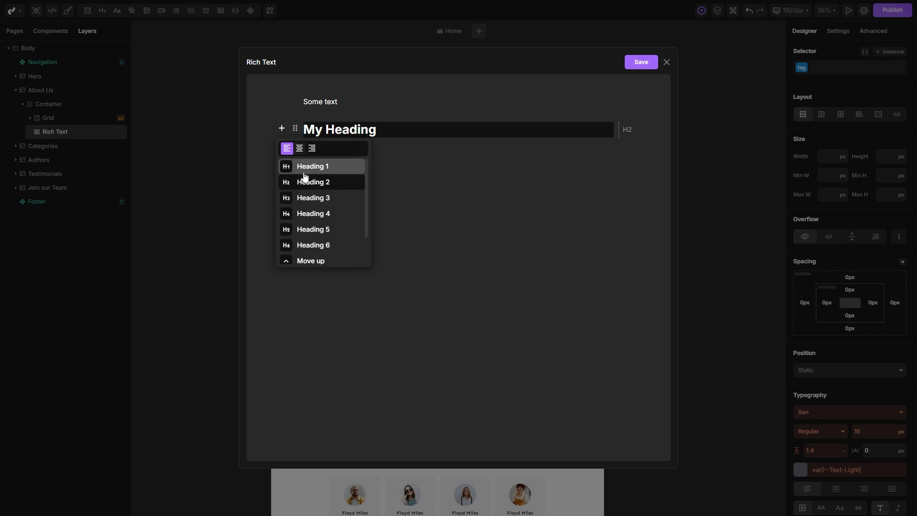
left_click(306, 198)
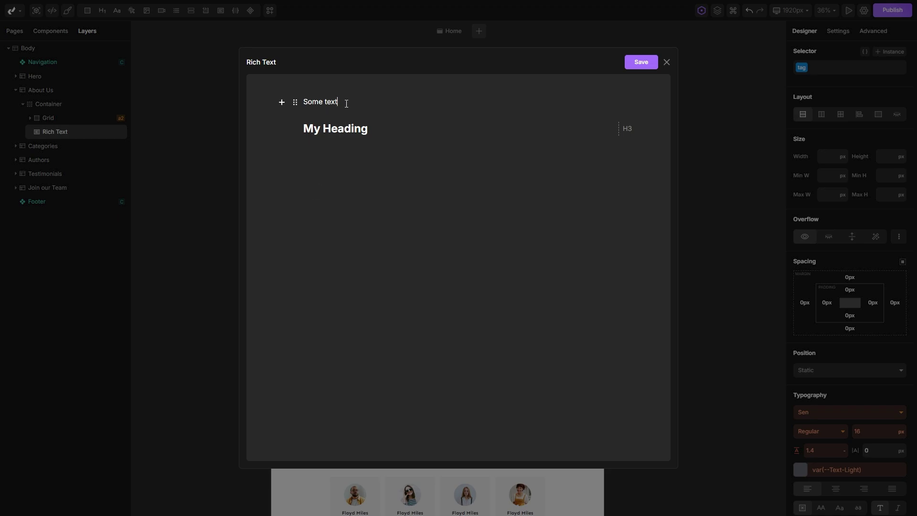
Convert the 'Some text' line into a heading.
left_click_drag(339, 102, 304, 102)
left_click(321, 117)
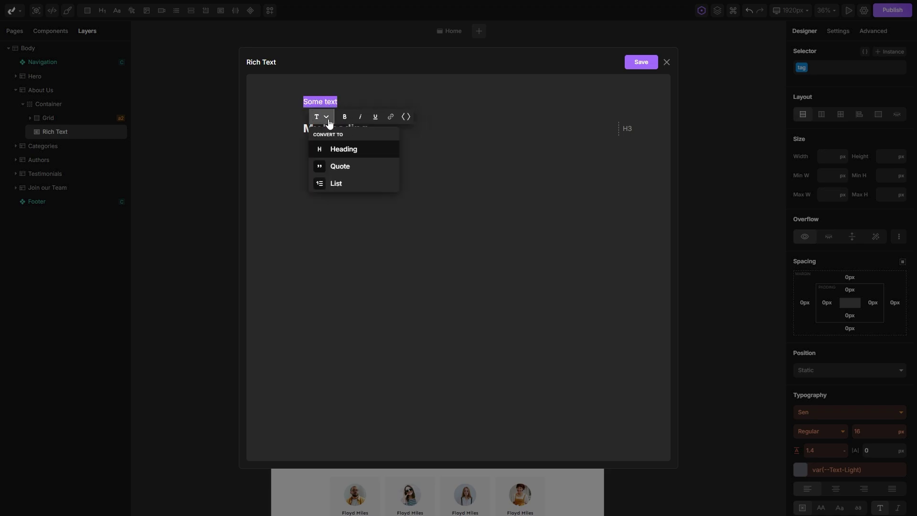
left_click(361, 151)
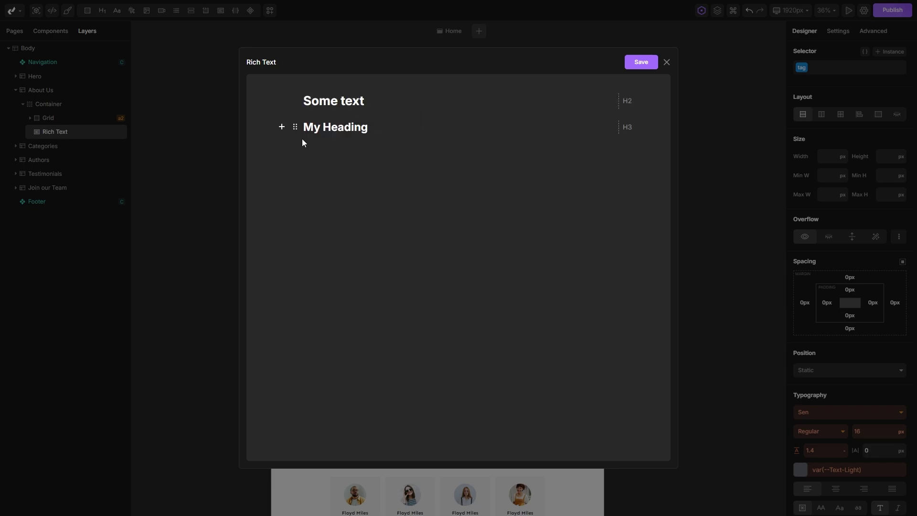
Format 'Heading' with bold, italic, underline and a divhunt.com link (_self, noopener).
left_click_drag(368, 127, 326, 127)
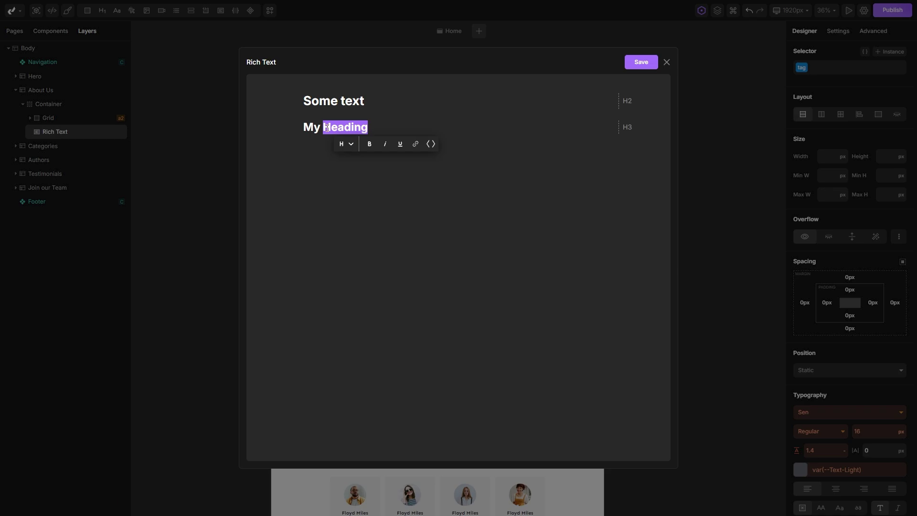
left_click(369, 146)
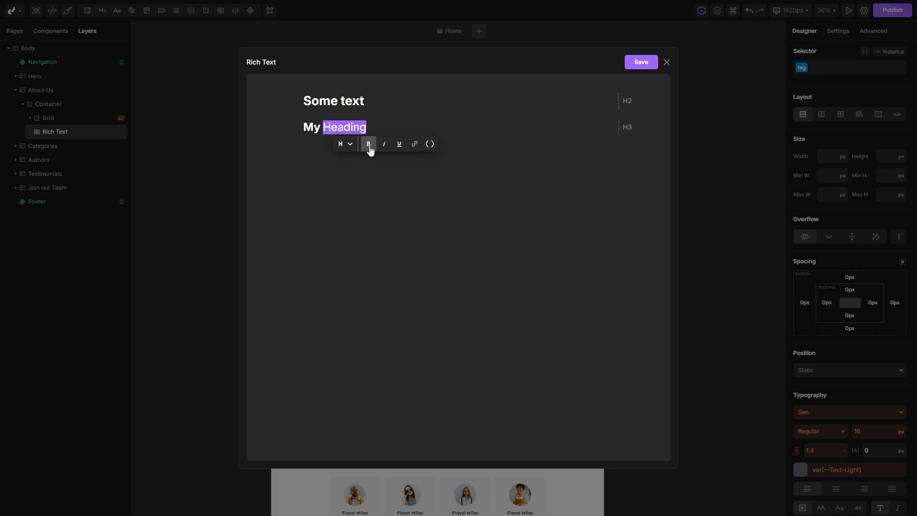
left_click(383, 144)
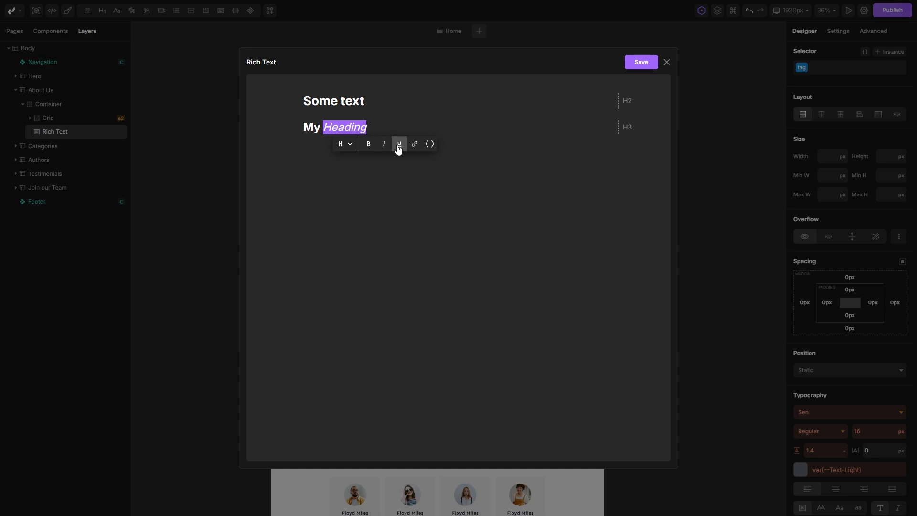
left_click(399, 145)
left_click(414, 145)
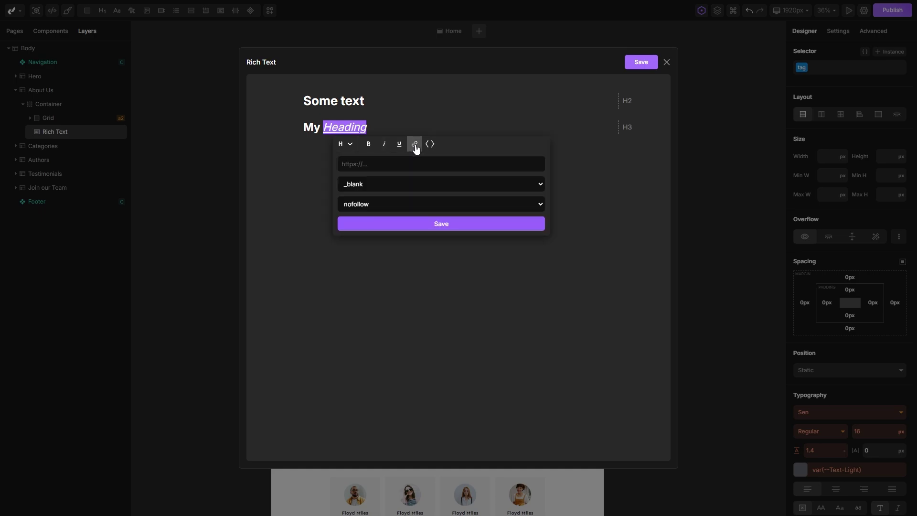
type("divhunt.com")
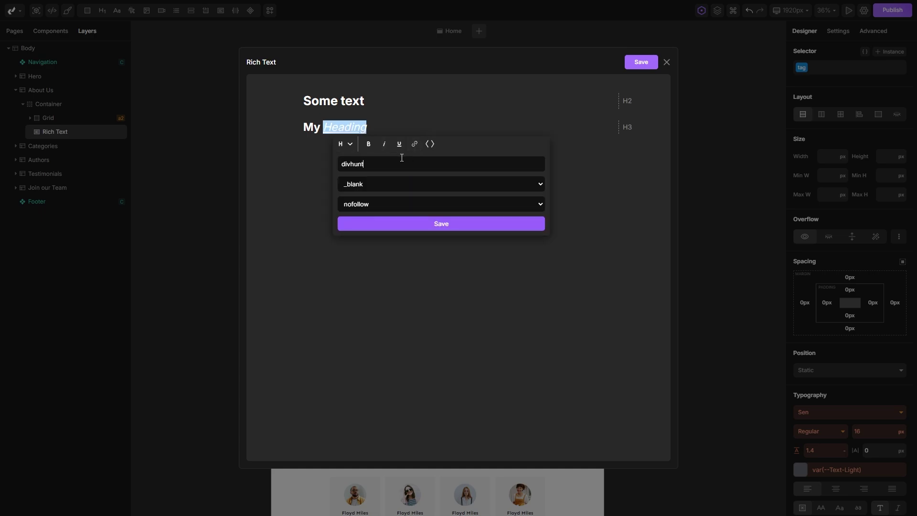
left_click(403, 184)
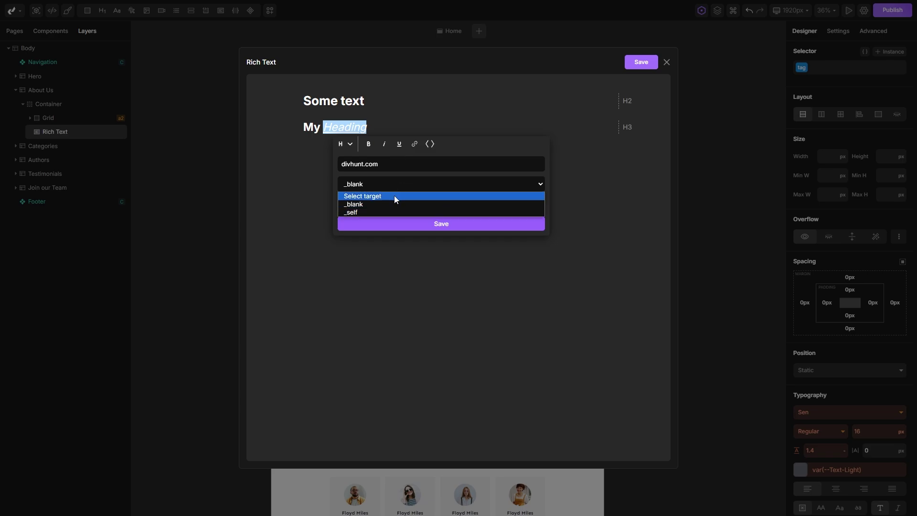
left_click(384, 210)
left_click(405, 203)
left_click(383, 232)
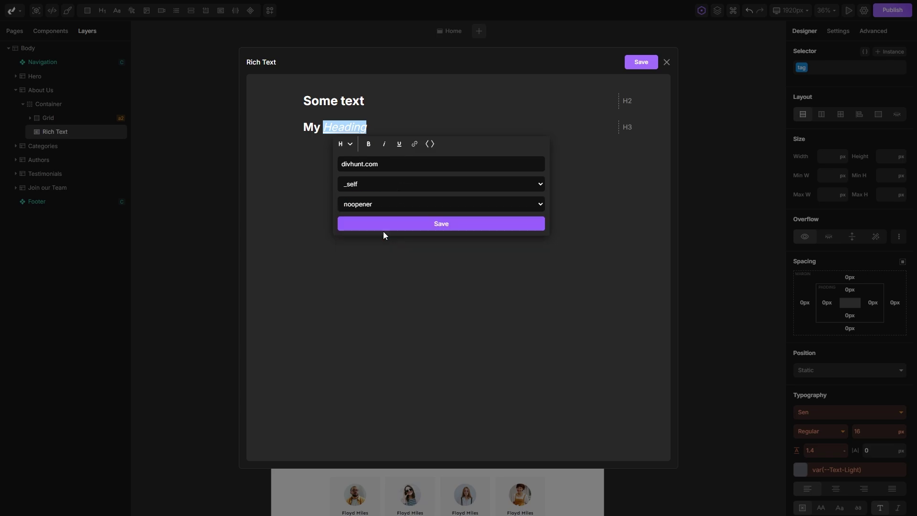
left_click(406, 226)
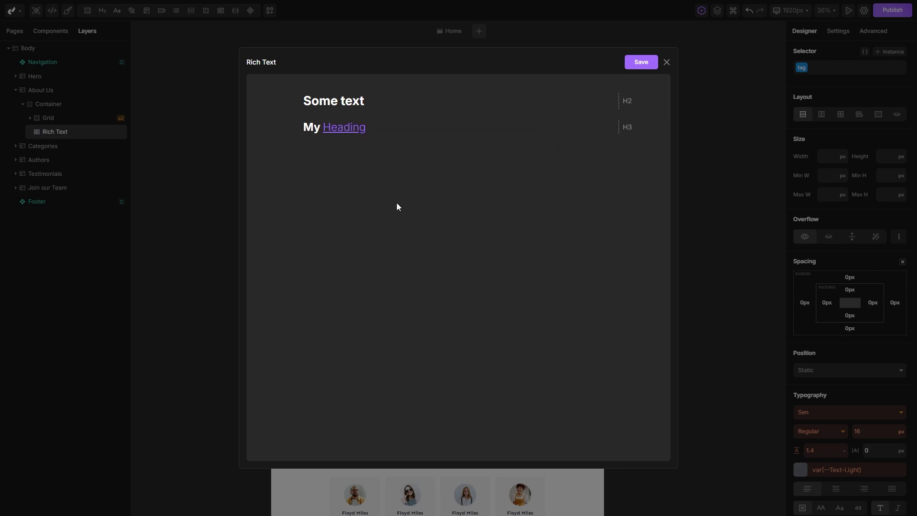
Give the word 'text' in 'Some text' the inline style 'color: red;'.
left_click_drag(366, 101, 340, 101)
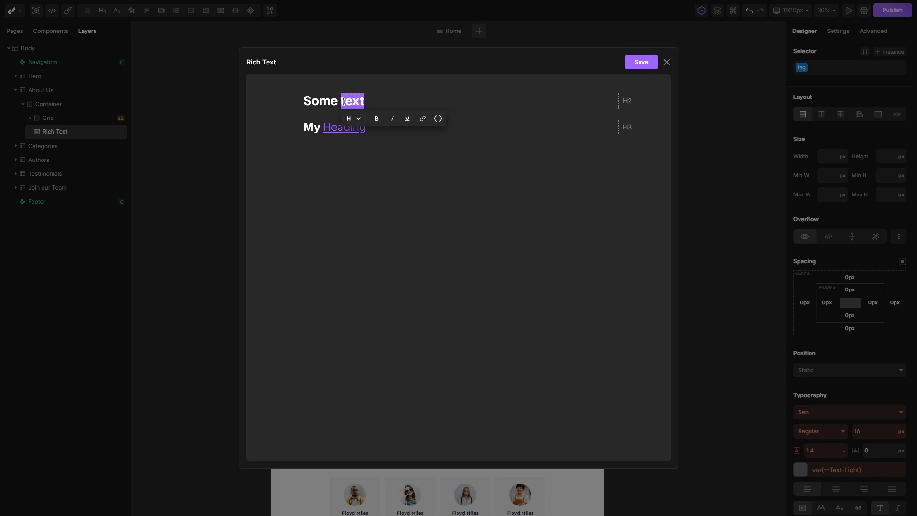
left_click(437, 120)
left_click(411, 202)
type("co")
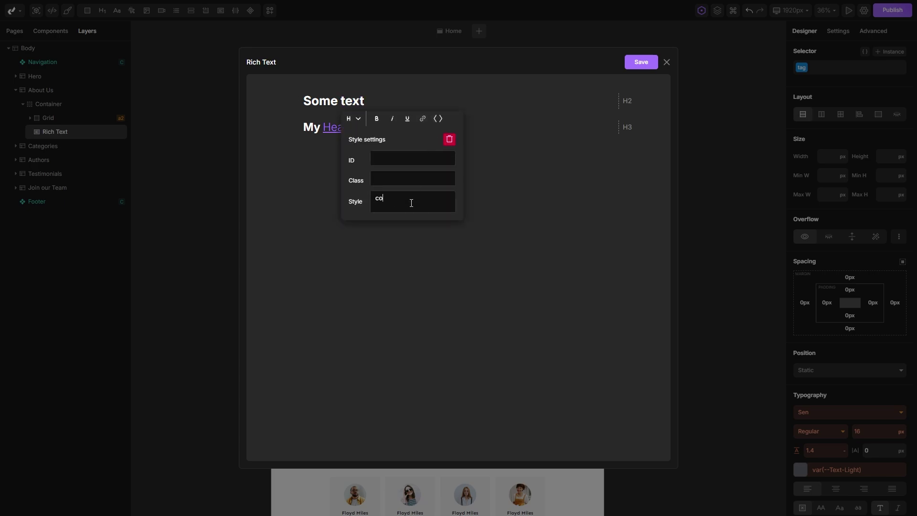
type("lor: red;")
left_click(491, 207)
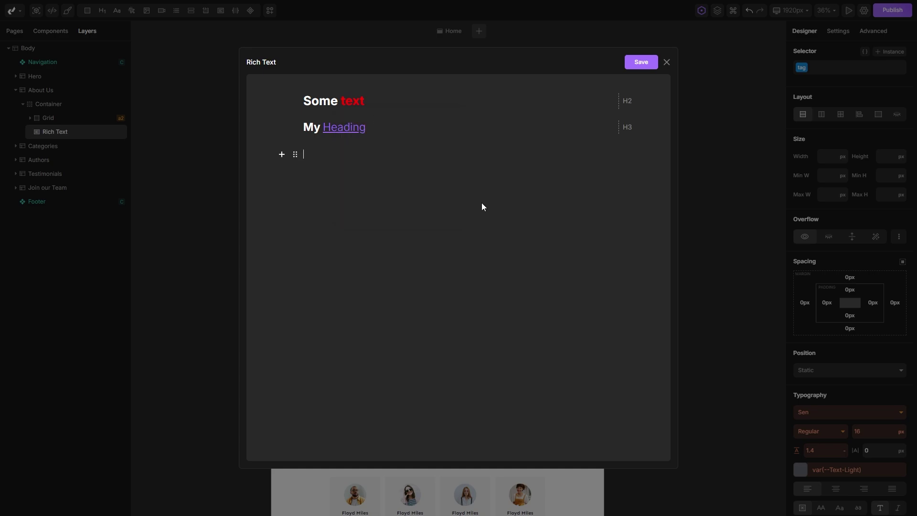
Add a quote 'This is my citation here !' with an author caption, then a delimiter below.
left_click(281, 155)
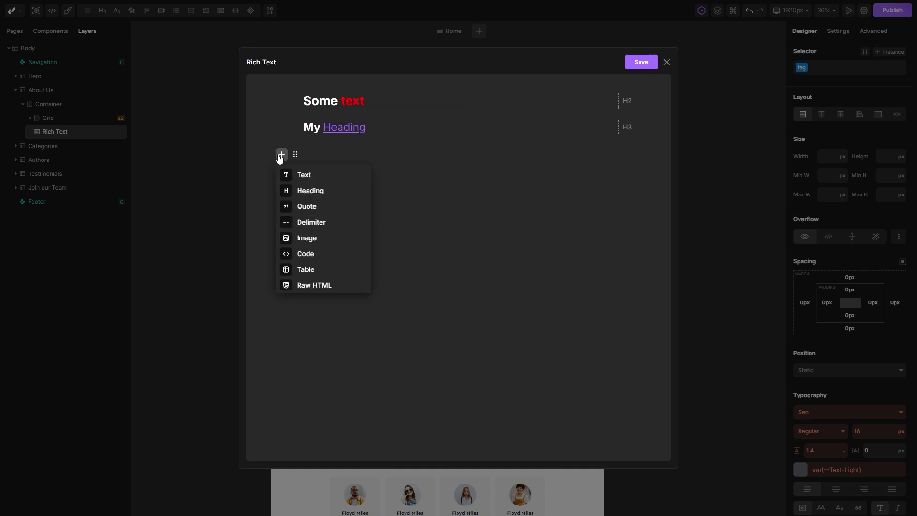
left_click(306, 206)
type("This is my cita")
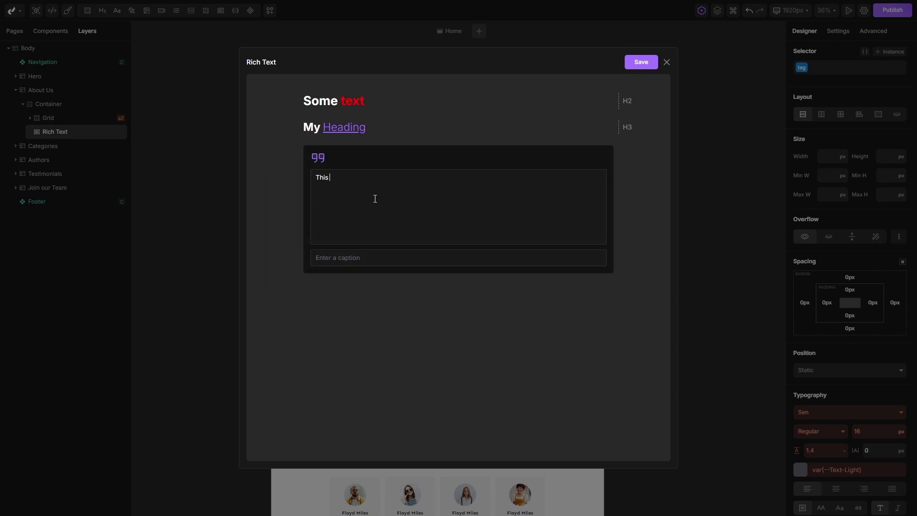
type("tion here !")
left_click(398, 257)
type("John Doe")
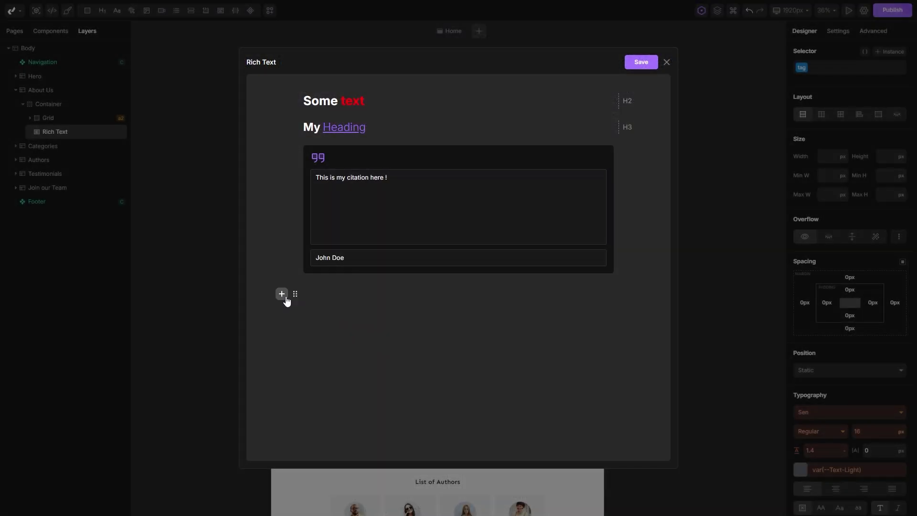
left_click(283, 295)
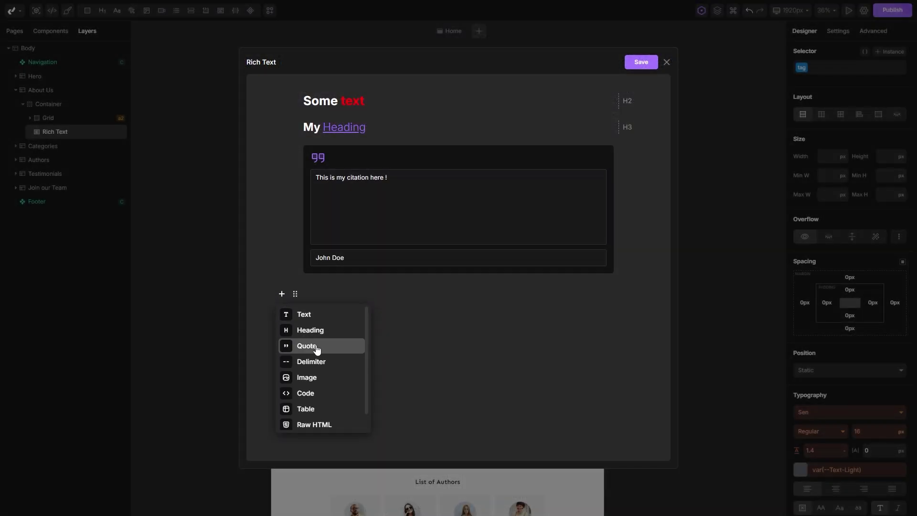
left_click(306, 362)
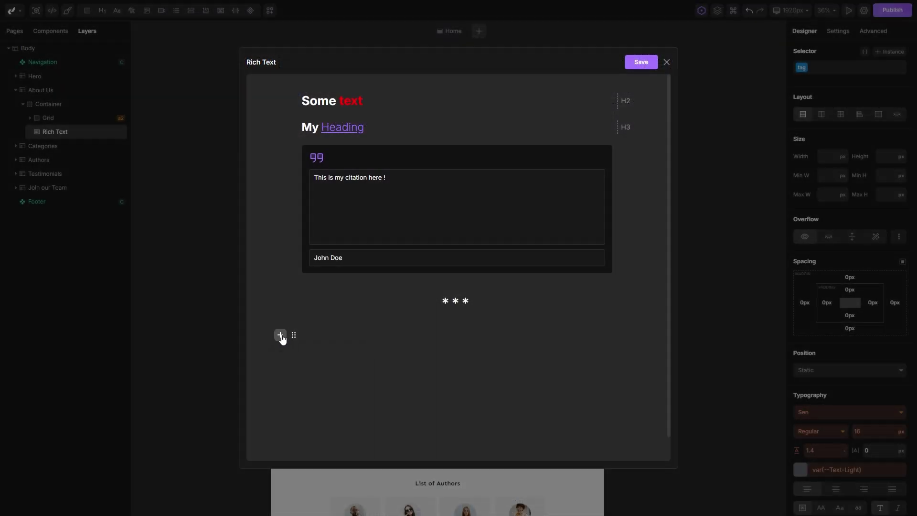
Insert an image block with the mountain cover picture, captioned 'Nature'.
left_click(280, 336)
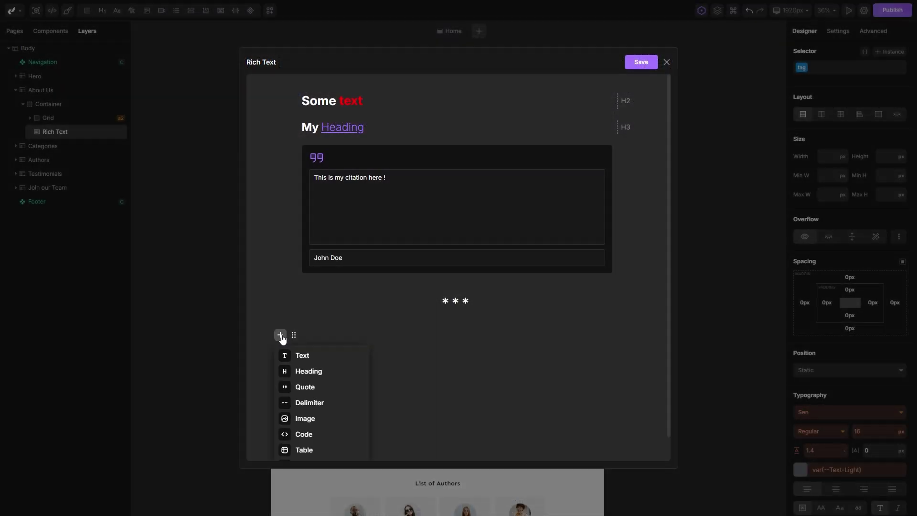
left_click(305, 418)
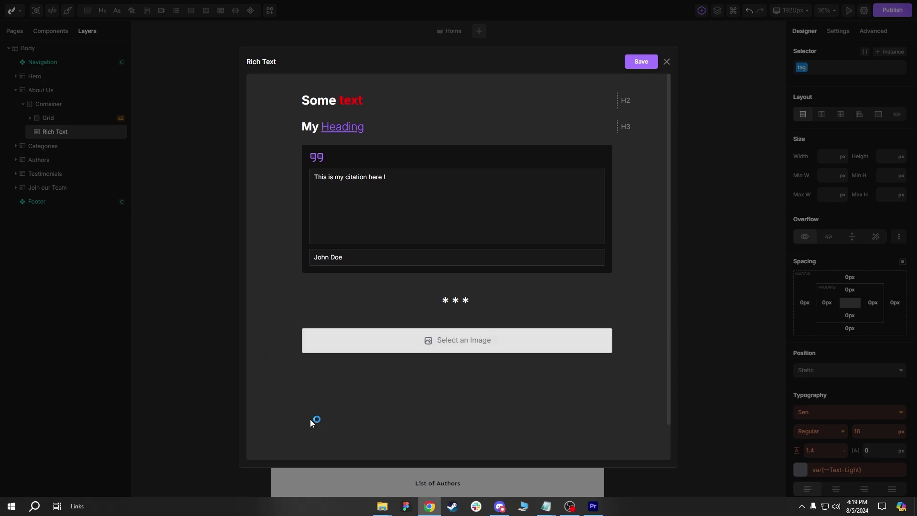
double_click(120, 86)
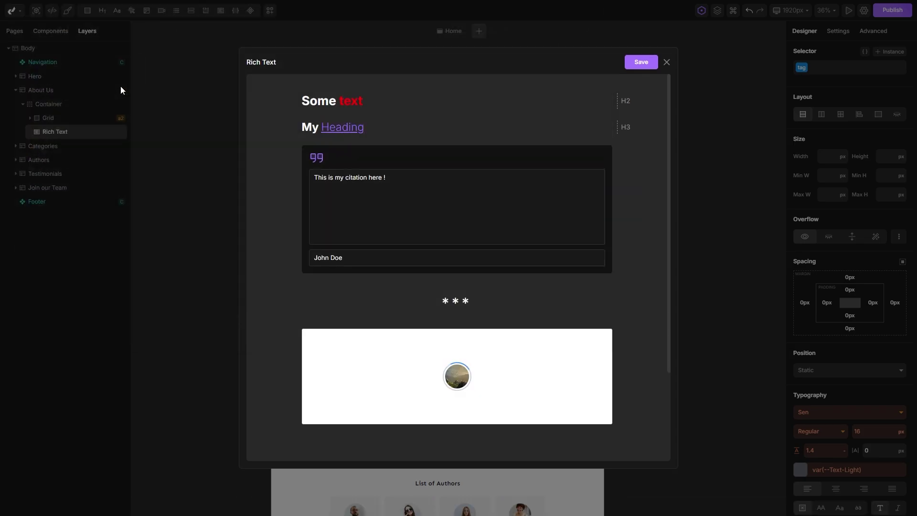
scroll(480, 324, "down", 3)
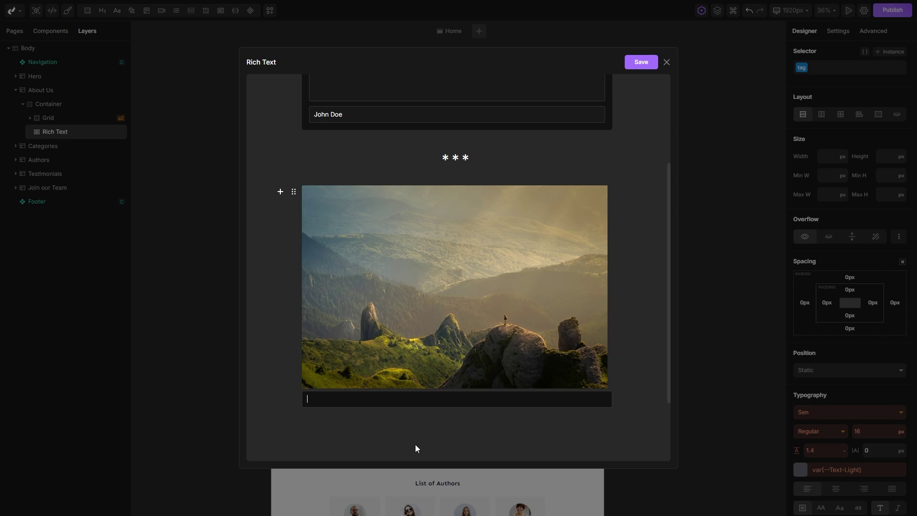
type("Nature")
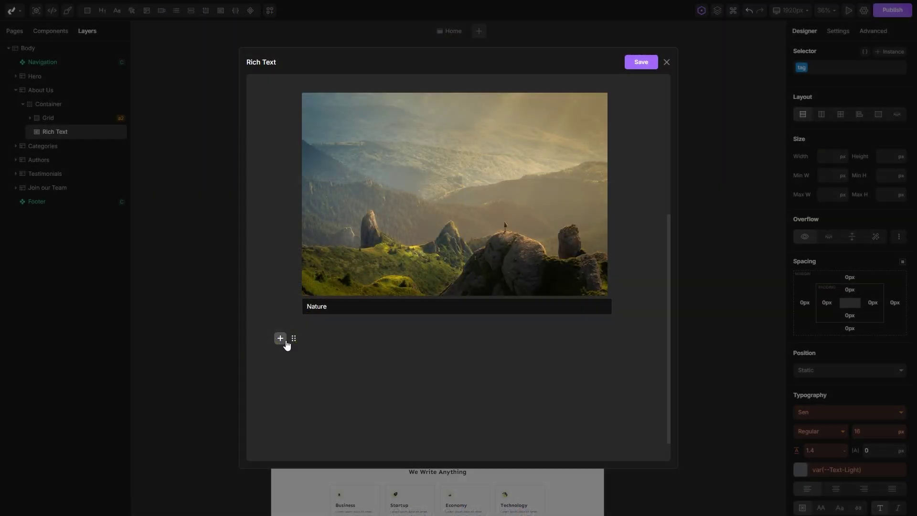
Add a code sample block below containing console.log('Hello Divhunt !');.
left_click(281, 338)
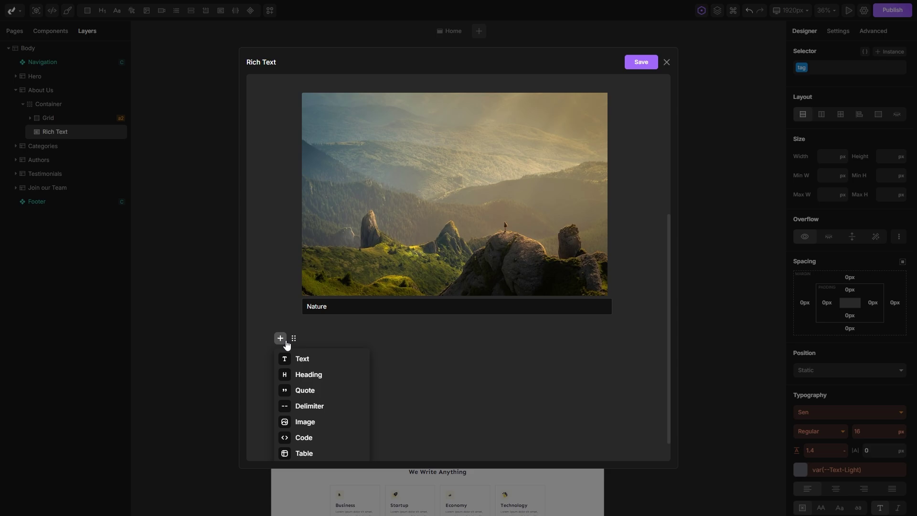
left_click(337, 439)
type("console.log('Hello Divhunt !');")
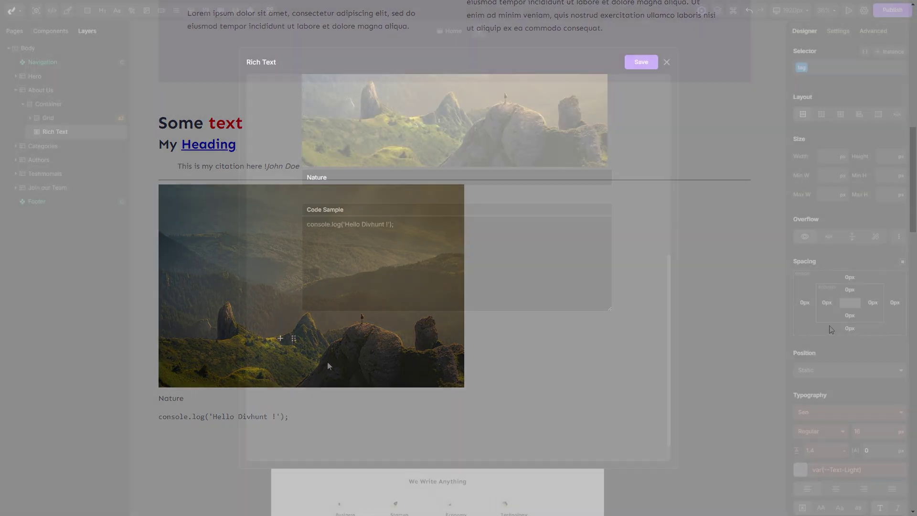
Insert a table with 'First' and 'Second' in the top row and 'Third' below.
left_click(281, 338)
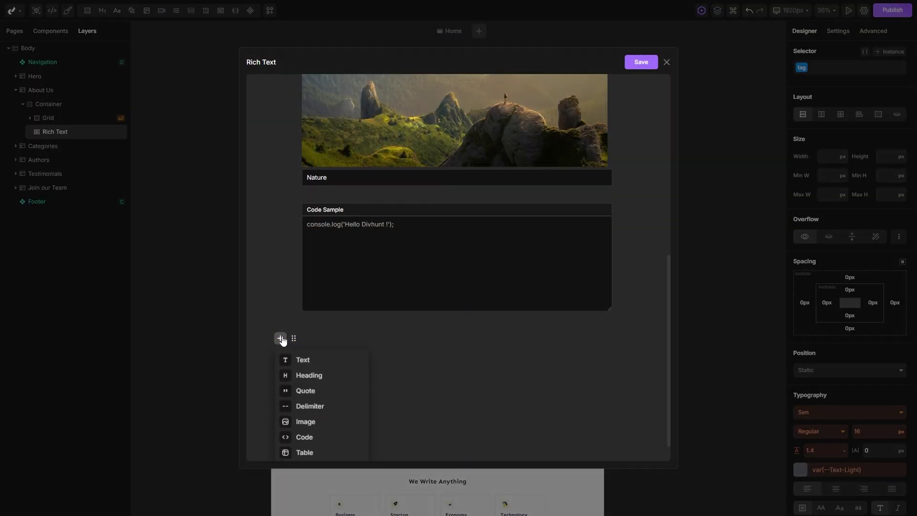
left_click(318, 432)
type("First")
key("Tab")
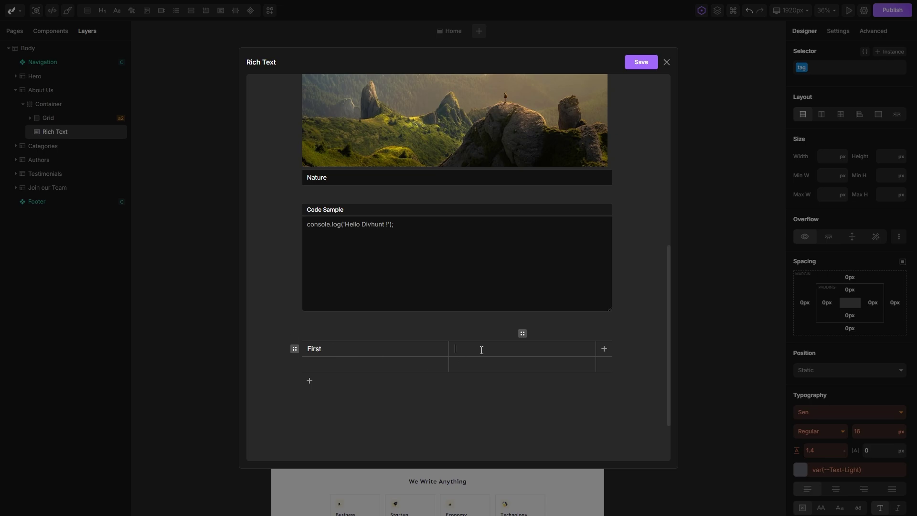
type("Second")
key("Tab")
type("Third")
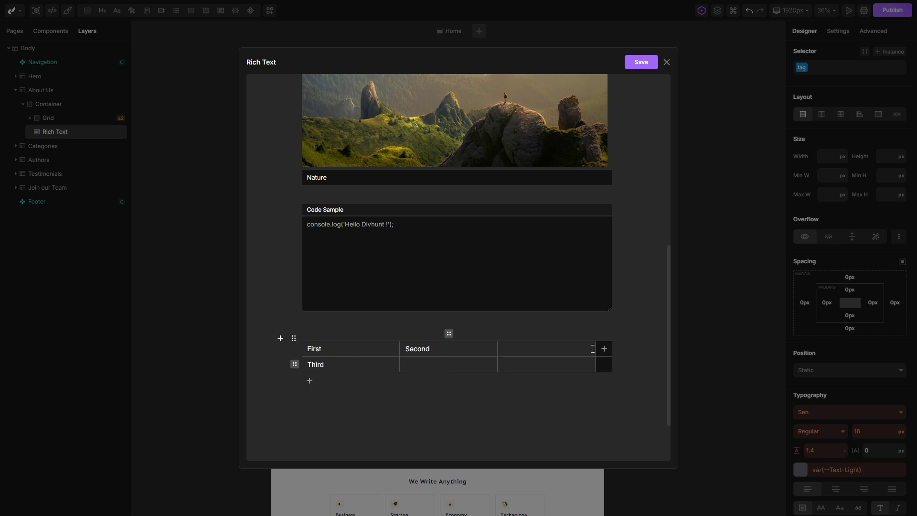
Add a 'Fourth' column and a 'Fifth' row, then delete the Fourth column.
left_click(602, 363)
type("Fourth")
left_click(314, 383)
type("Fifth")
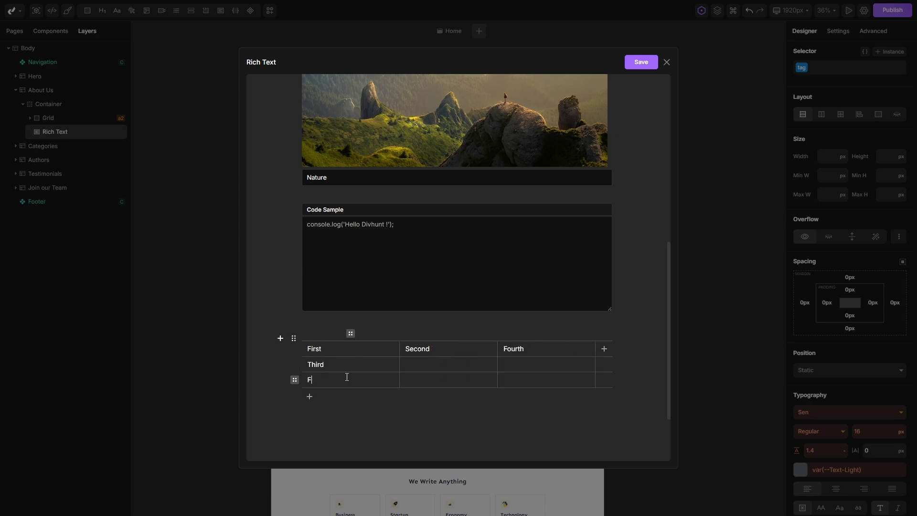
left_click(547, 334)
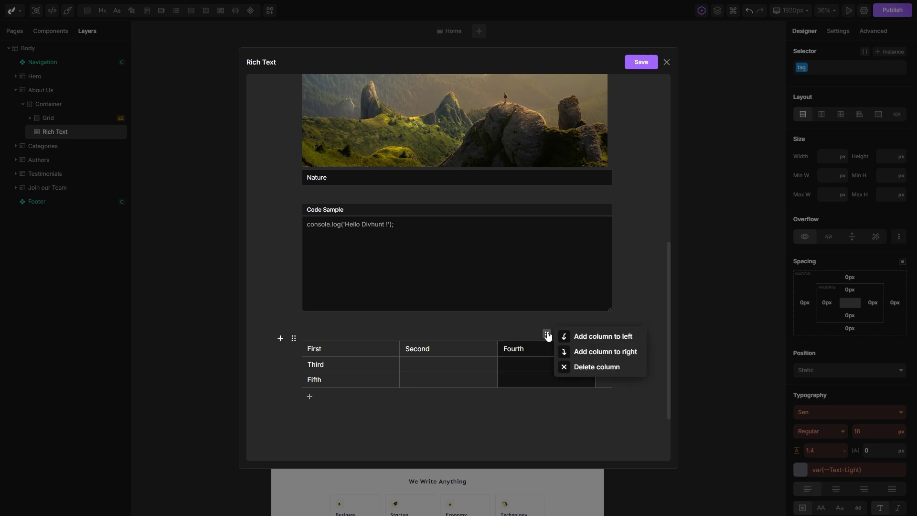
left_click(579, 367)
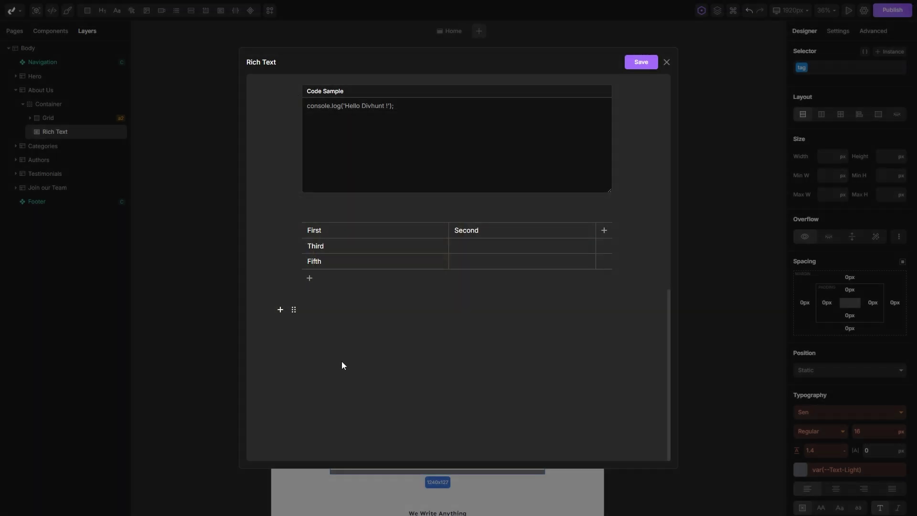
Add a raw HTML div styled 'background: gray; color: white' wrapping <p>This is my text</p>.
left_click(281, 310)
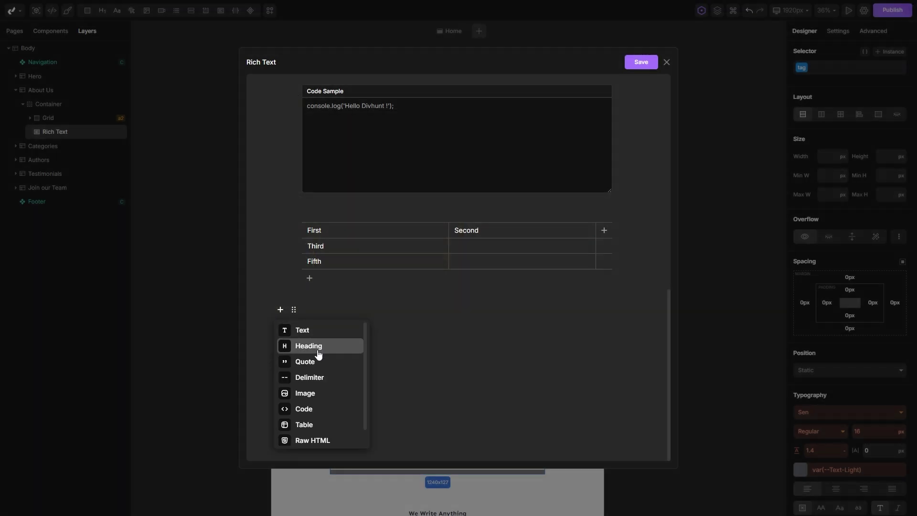
scroll(317, 382, "down", 1)
left_click(313, 422)
type("<div>")
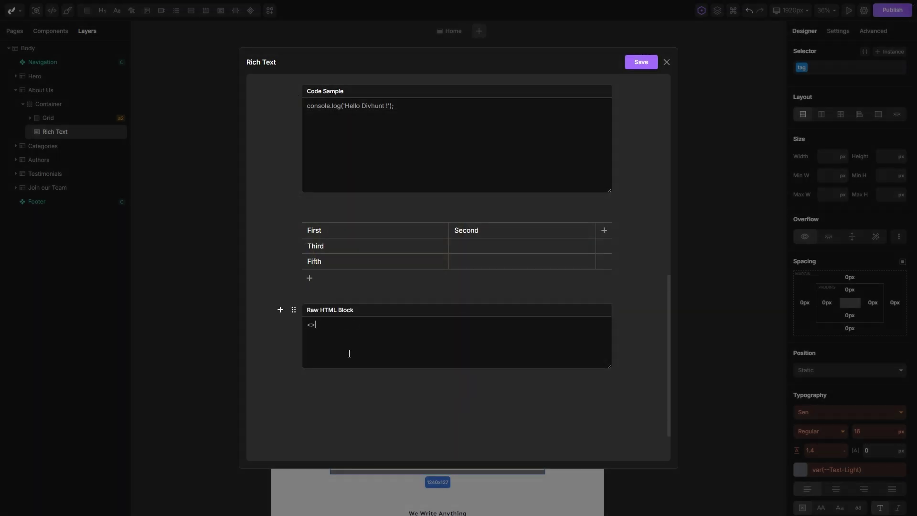
key("Return")
key("Return")
type("</d")
type("<p>This is m")
type("y text</p>")
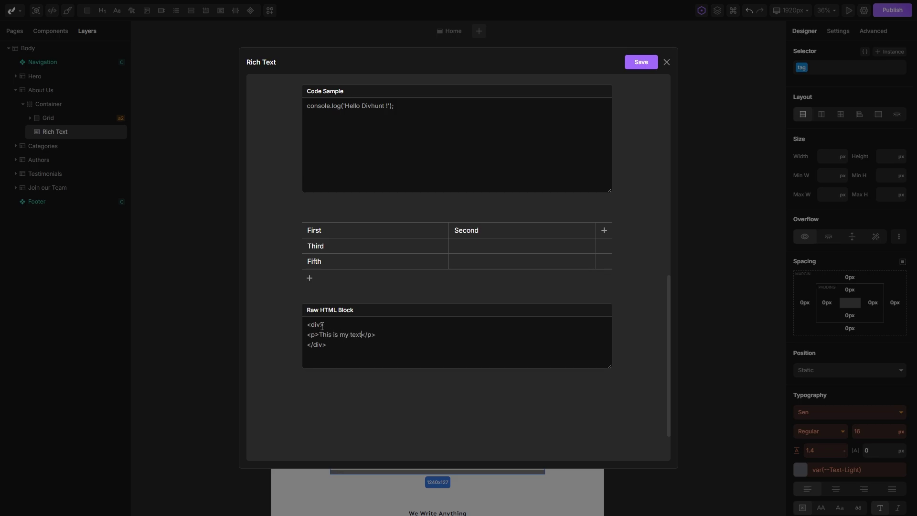
key("Up")
key("Left")
type("style='background: gray; color:white")
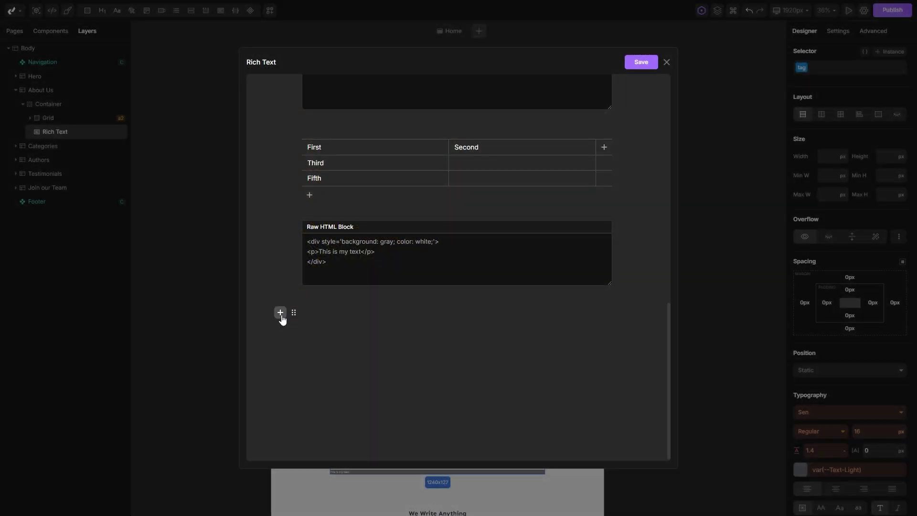
Add an ordered list with items First, Second, Third and Fourth.
left_click(281, 313)
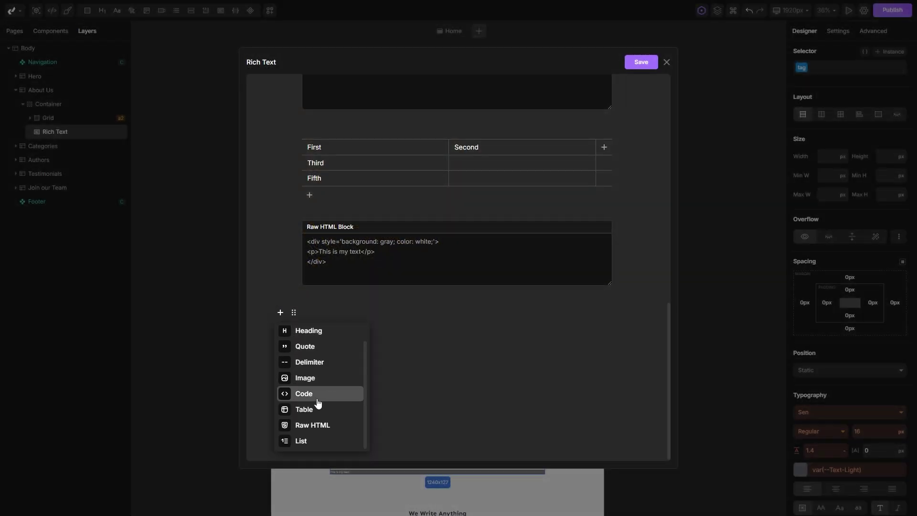
left_click(302, 442)
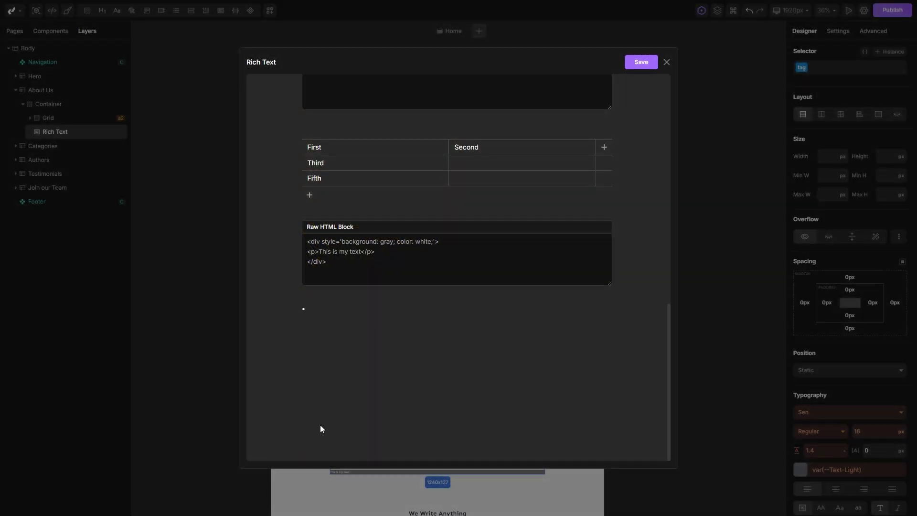
type("First")
key("Return")
type("Second")
key("Return")
type("Third")
key("Return")
type("Fourth")
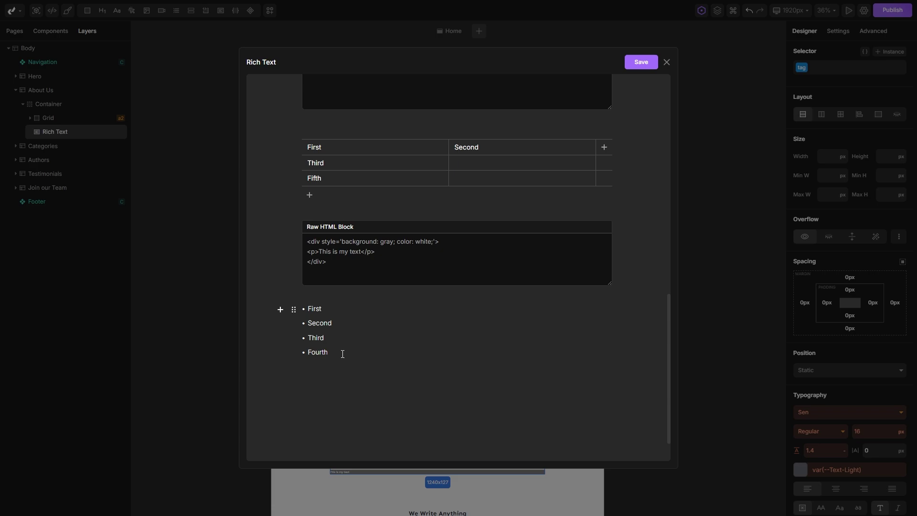
left_click(294, 309)
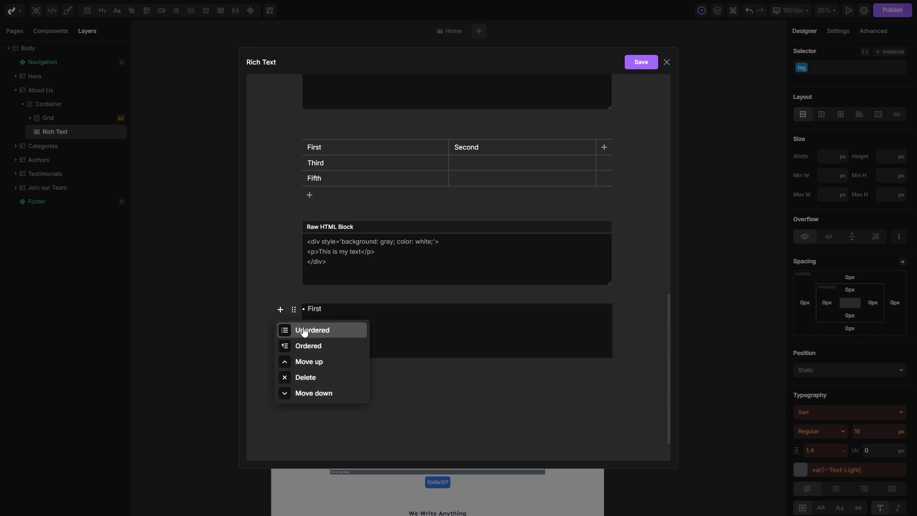
left_click(326, 349)
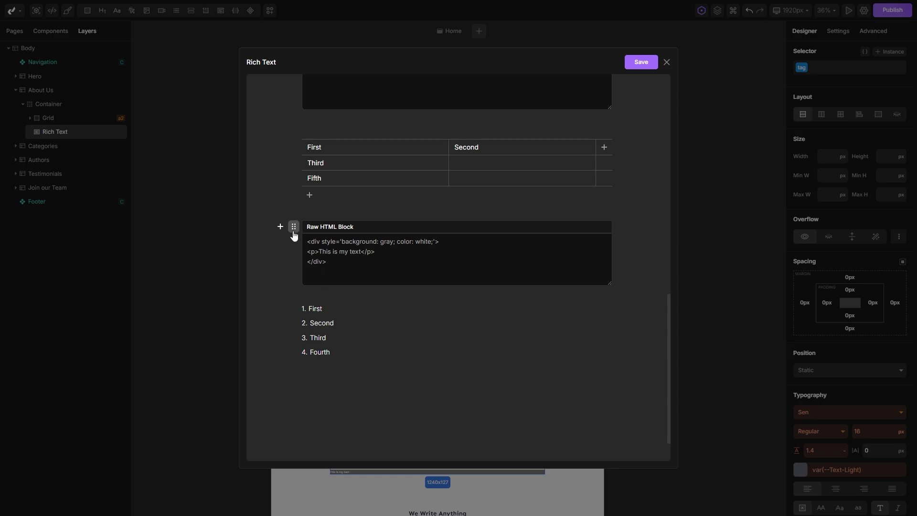
Move the raw HTML block up and back down, then delete it.
left_click(294, 226)
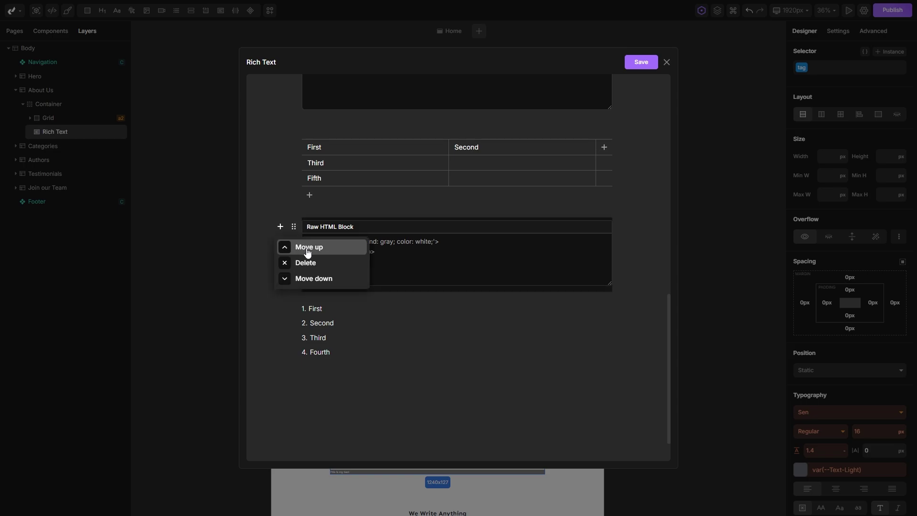
left_click(307, 248)
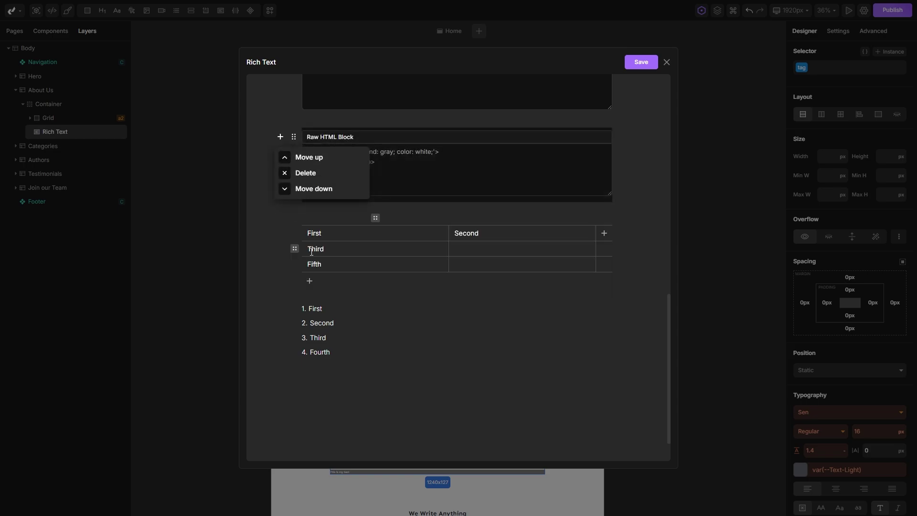
left_click(319, 190)
left_click(313, 268)
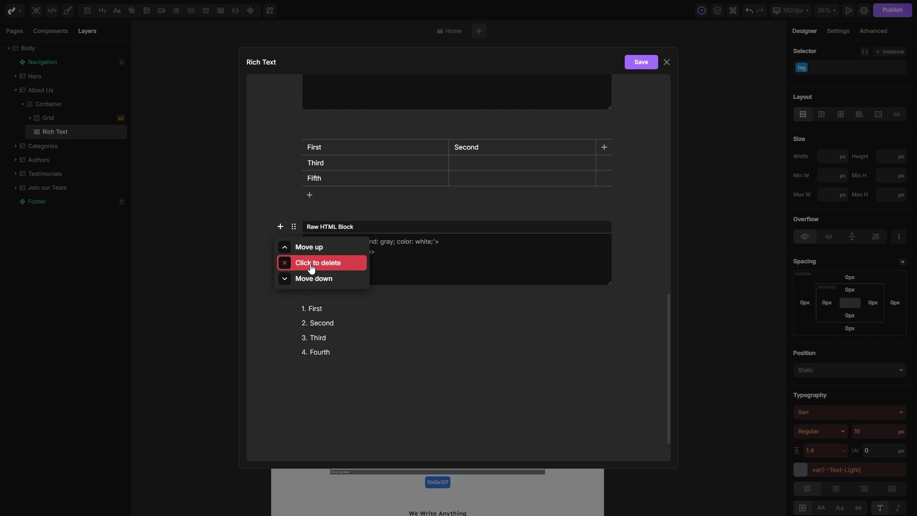
left_click(311, 265)
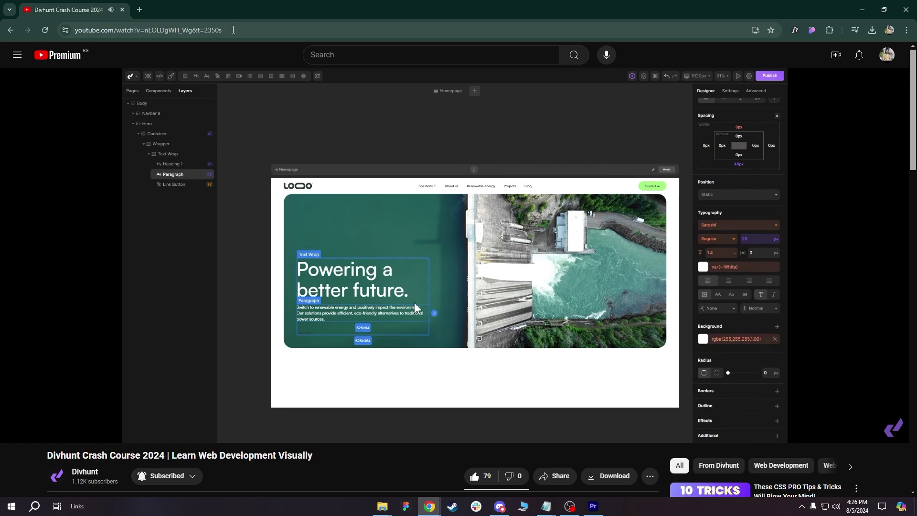
Paste the Divhunt Crash Course 2024 YouTube link below the list to embed it, then test playback.
left_click(233, 30)
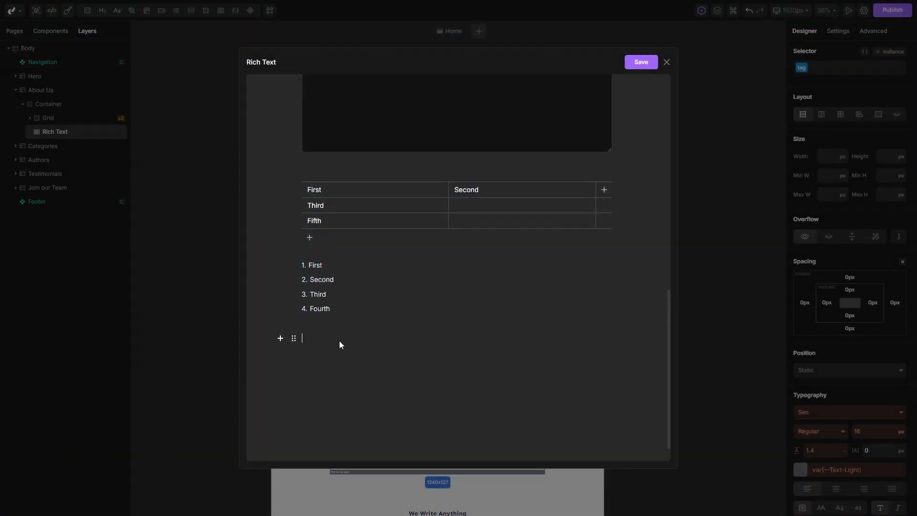
key("ctrl+v")
scroll(619, 404, "down", 4)
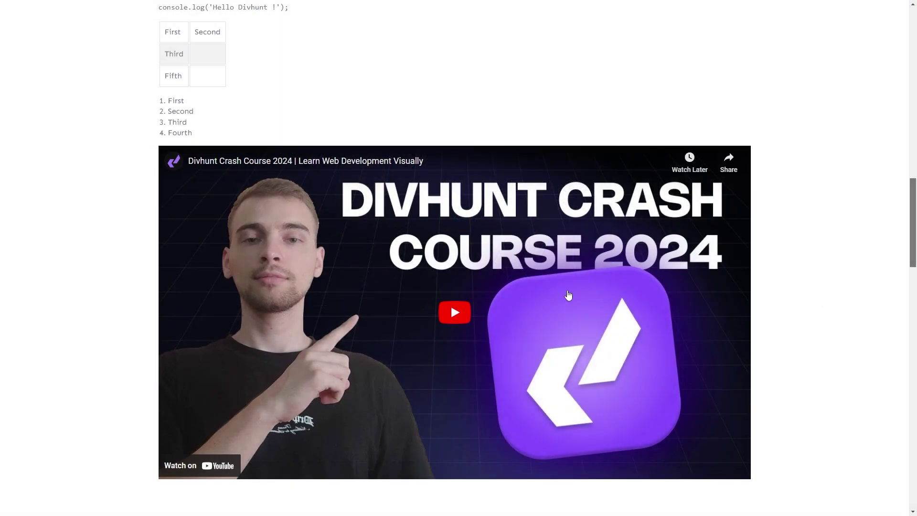
left_click(457, 314)
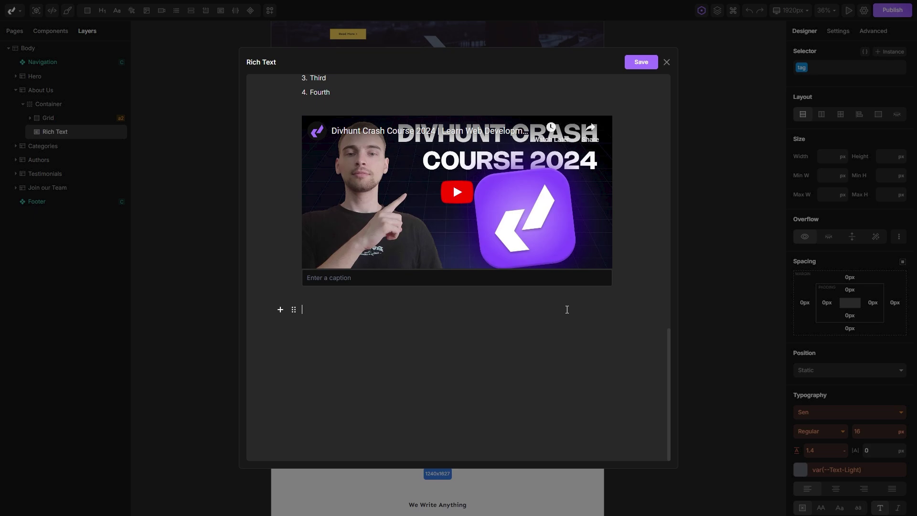
Type 'This is my text' below the video and try the info and warning callout styles, ending on highlight.
type("This is my text")
left_click(294, 309)
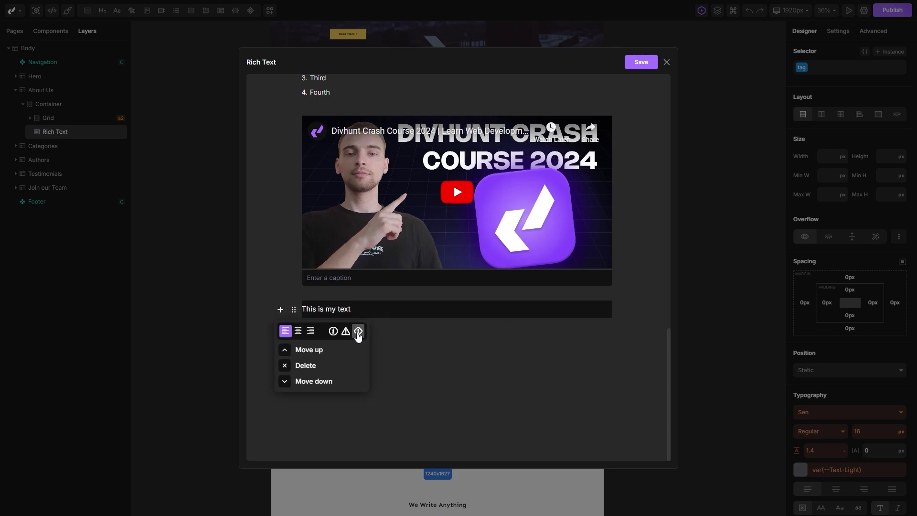
left_click(335, 333)
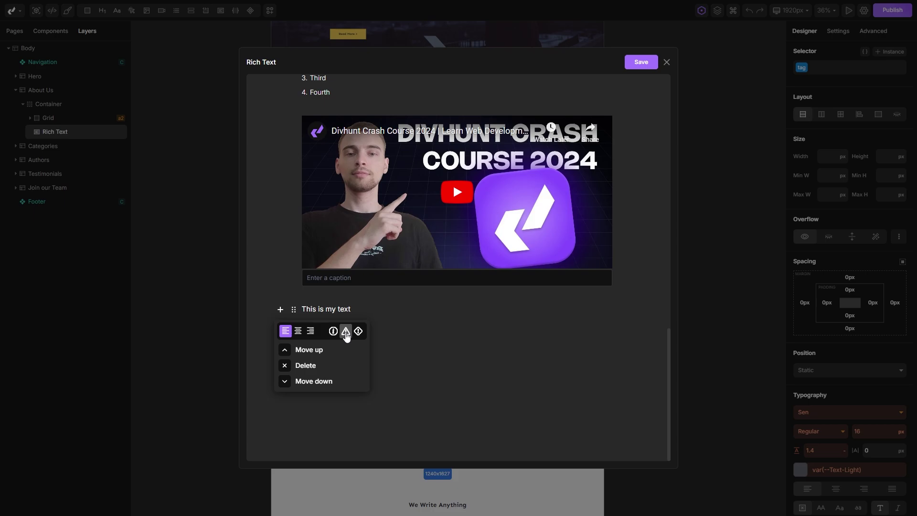
left_click(346, 333)
left_click(346, 333)
left_click(357, 332)
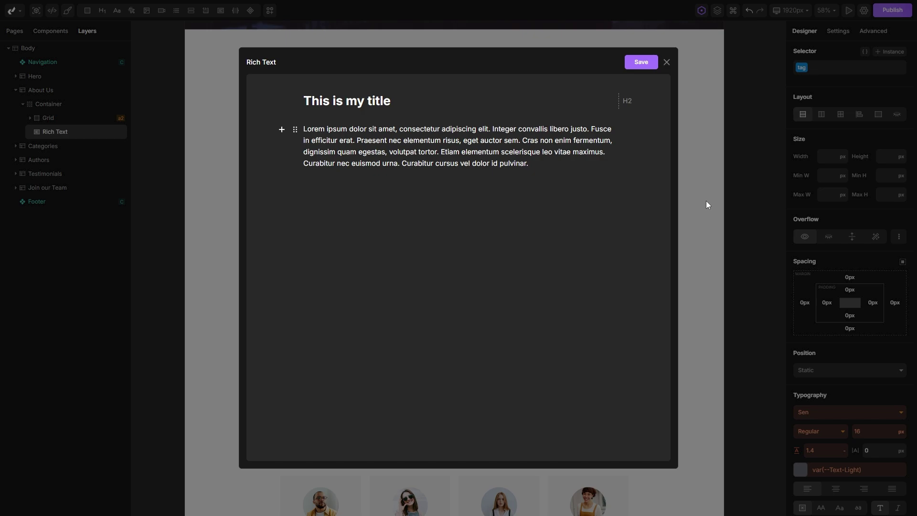
Save the rich text and add a Heading 2 style instance with font size 70.
left_click(637, 64)
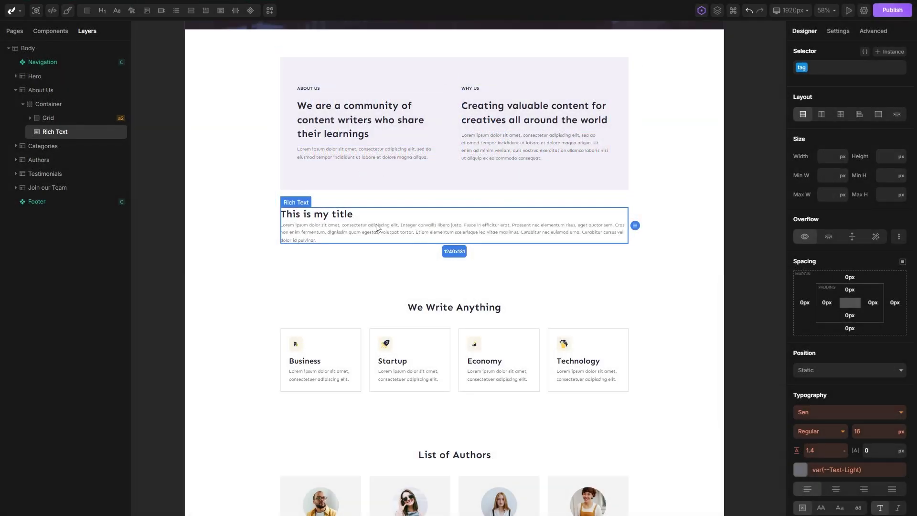
left_click(889, 52)
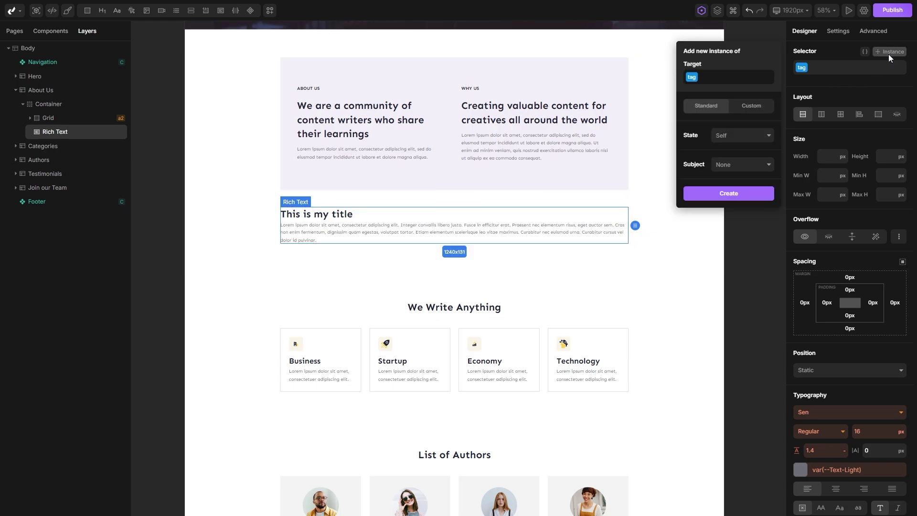
left_click(744, 163)
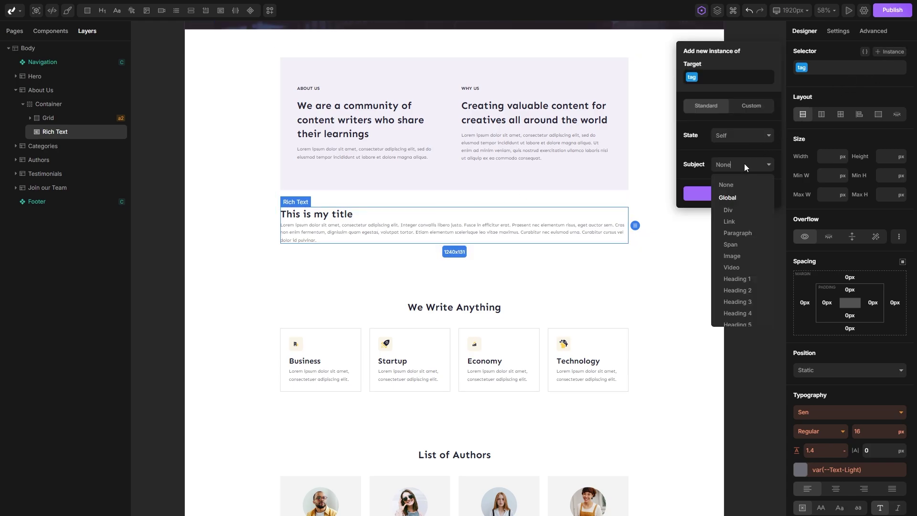
left_click(750, 292)
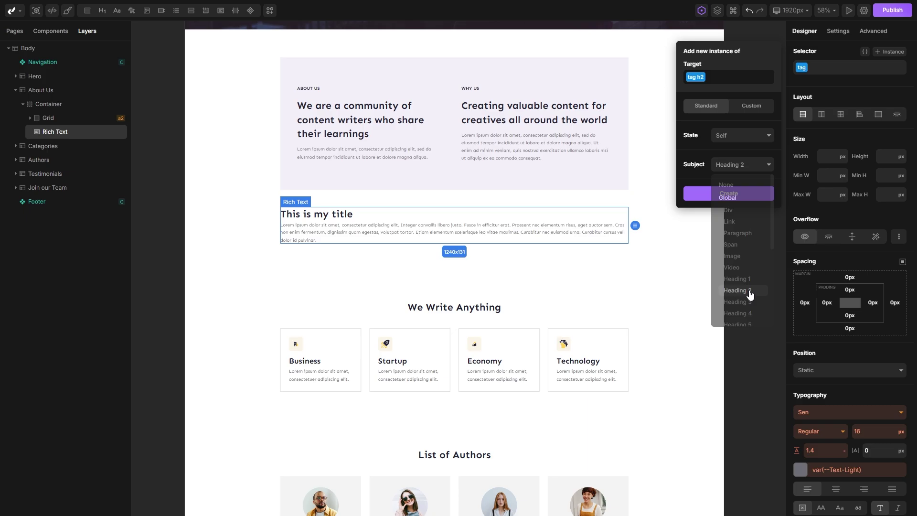
left_click(730, 194)
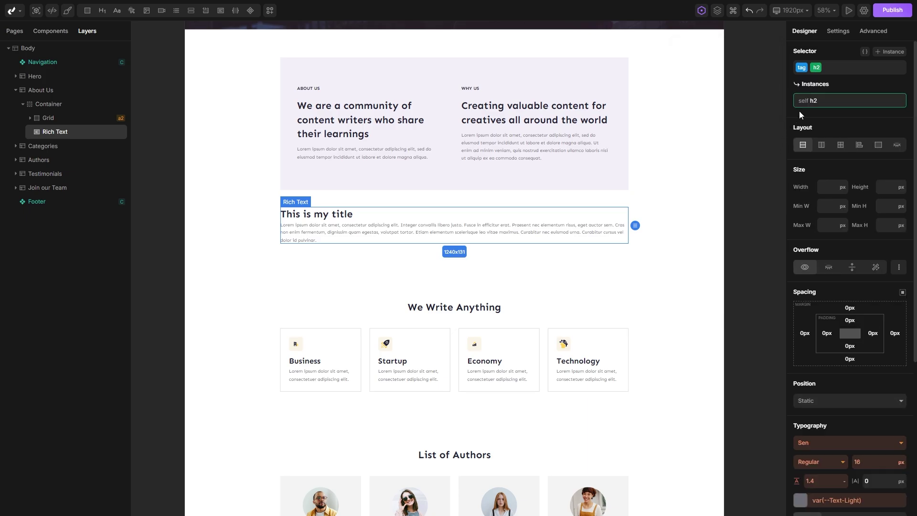
scroll(835, 156, "down", 2)
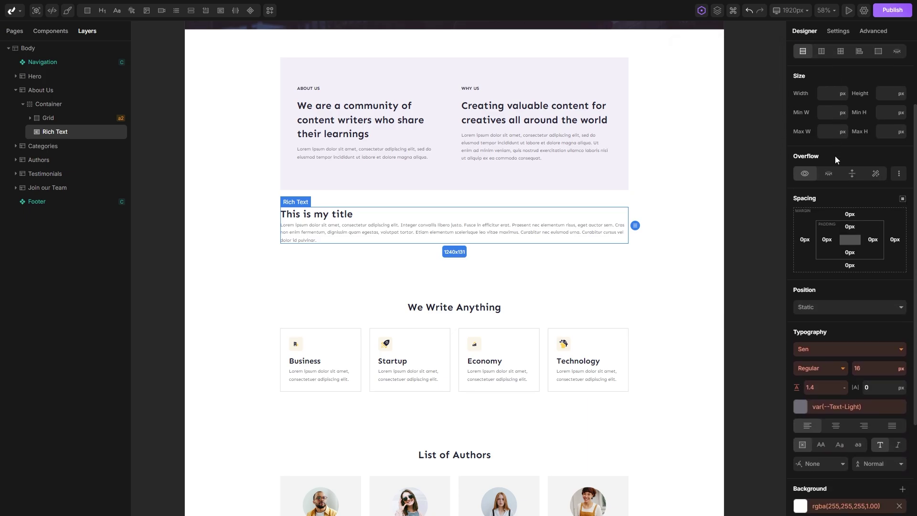
left_click(871, 369)
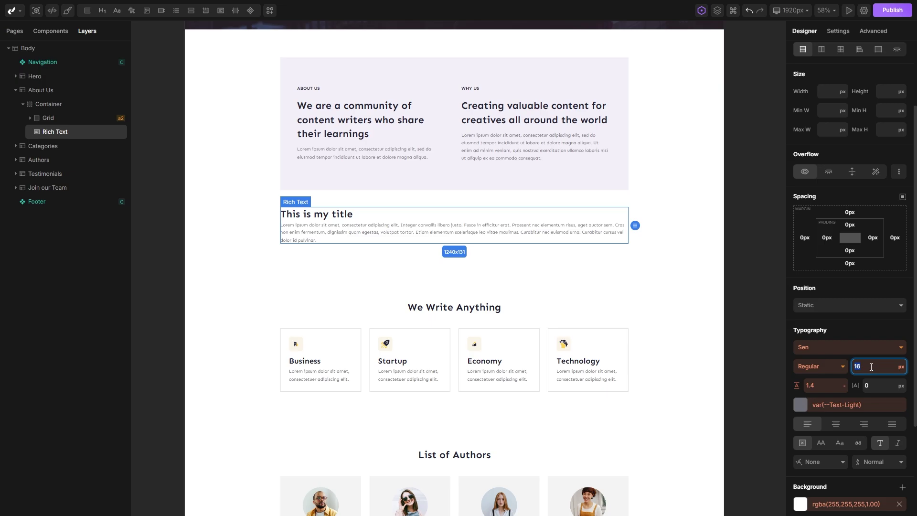
type("70")
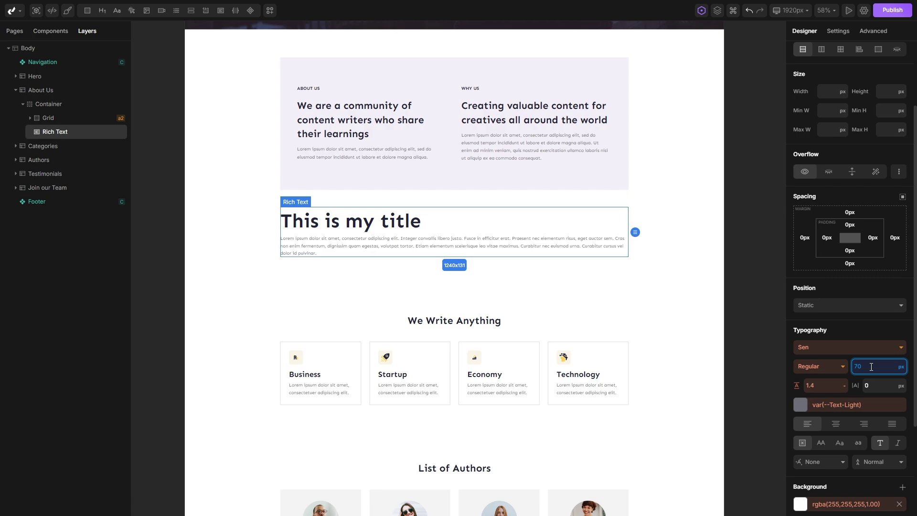
Add a Paragraph style instance with font size 22, then reselect the Rich Text block.
left_click(421, 234)
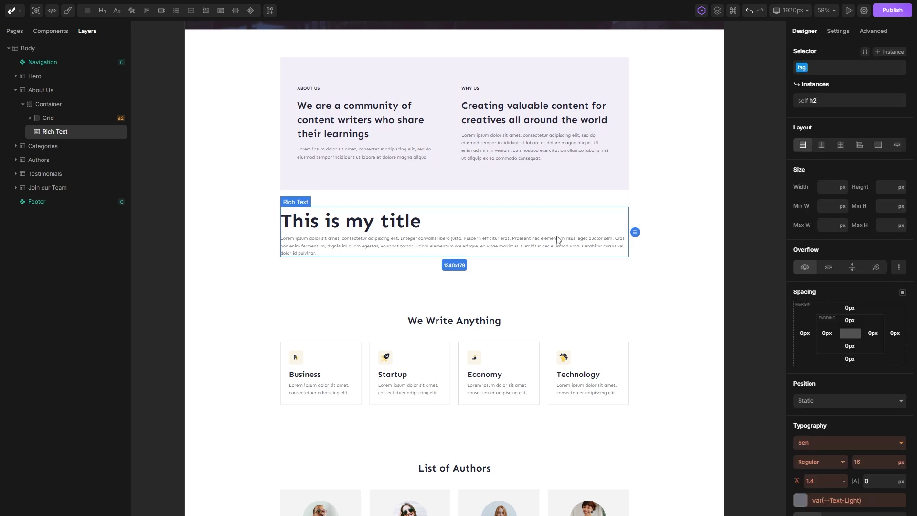
left_click(888, 52)
left_click(743, 164)
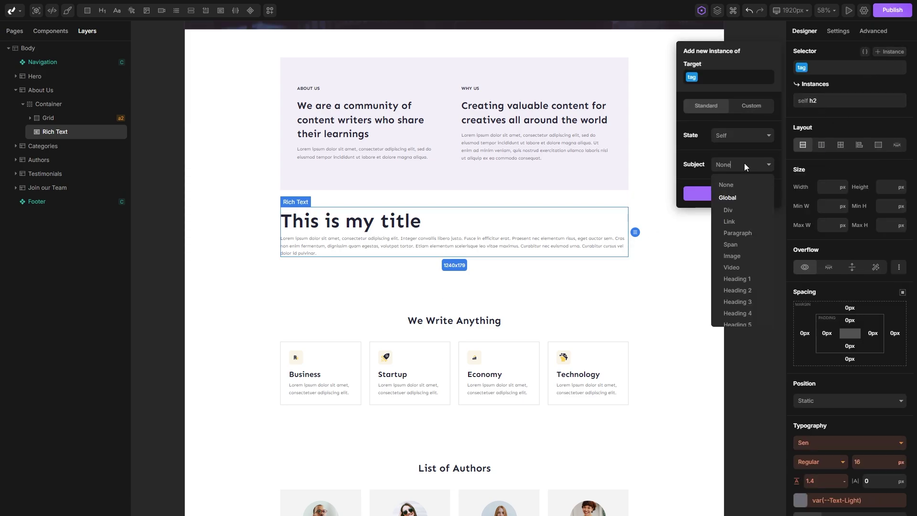
left_click(744, 234)
left_click(729, 193)
scroll(822, 200, "down", 5)
left_click(876, 235)
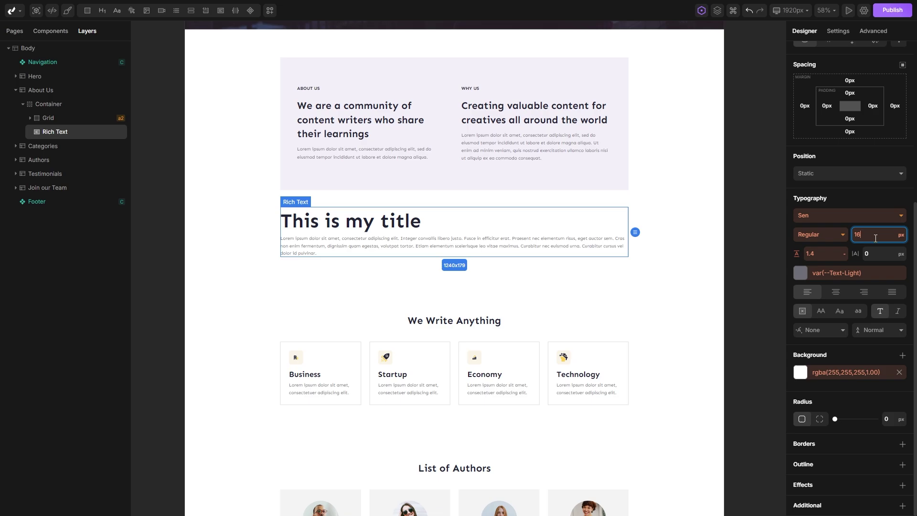
type("22")
left_click(682, 260)
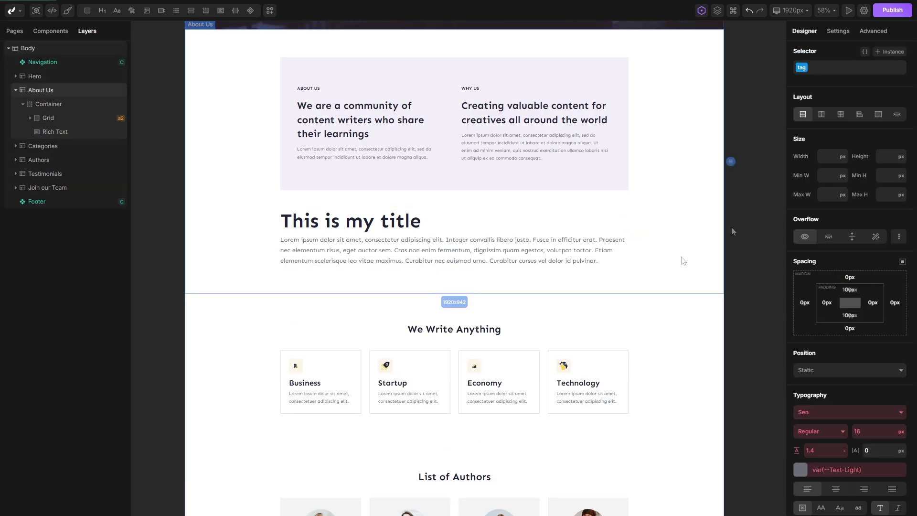
left_click(465, 238)
Convert the lorem ipsum paragraph into an info callout block and save the rich text.
double_click(464, 237)
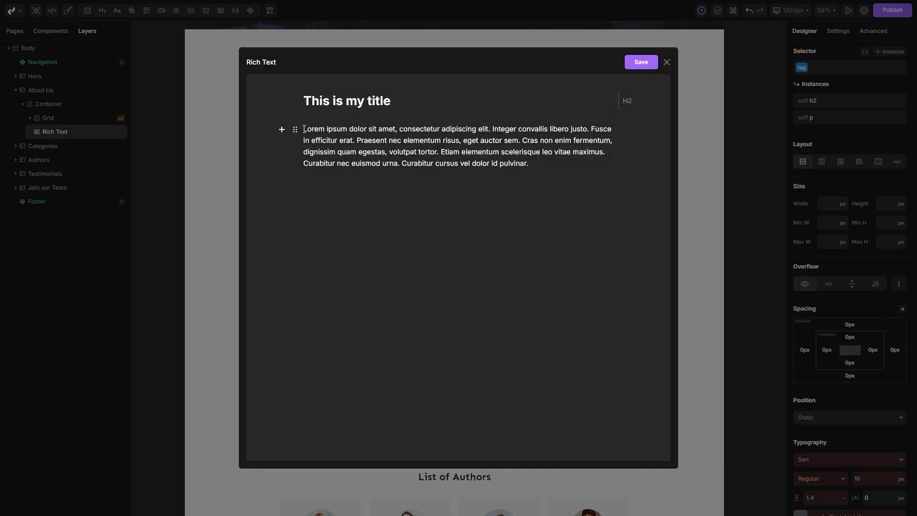
left_click(295, 130)
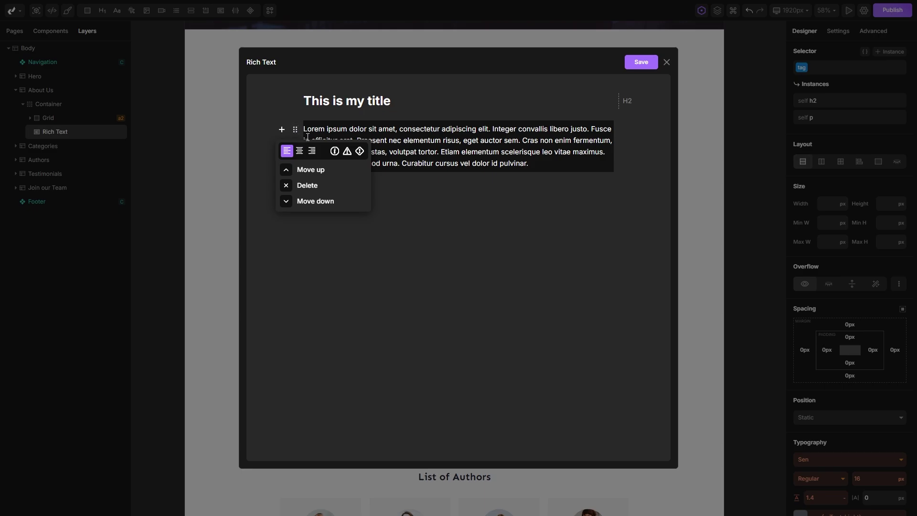
left_click(334, 151)
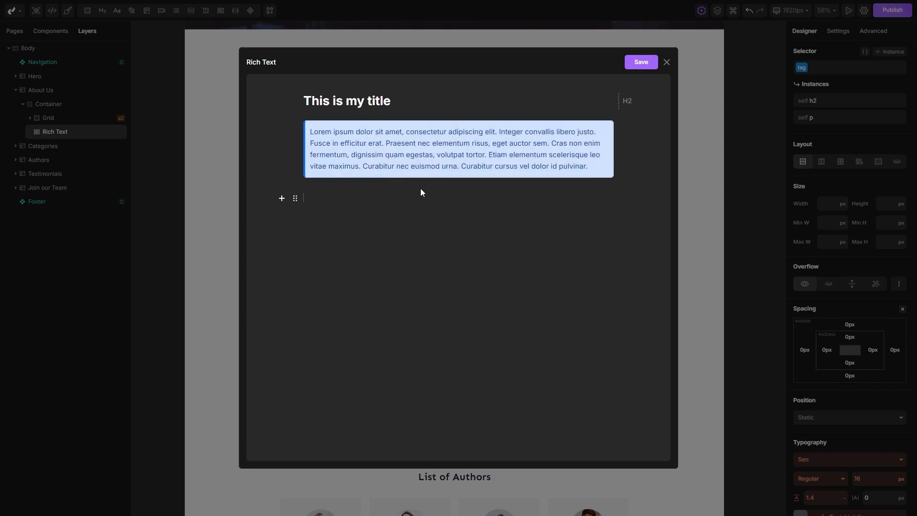
left_click(641, 63)
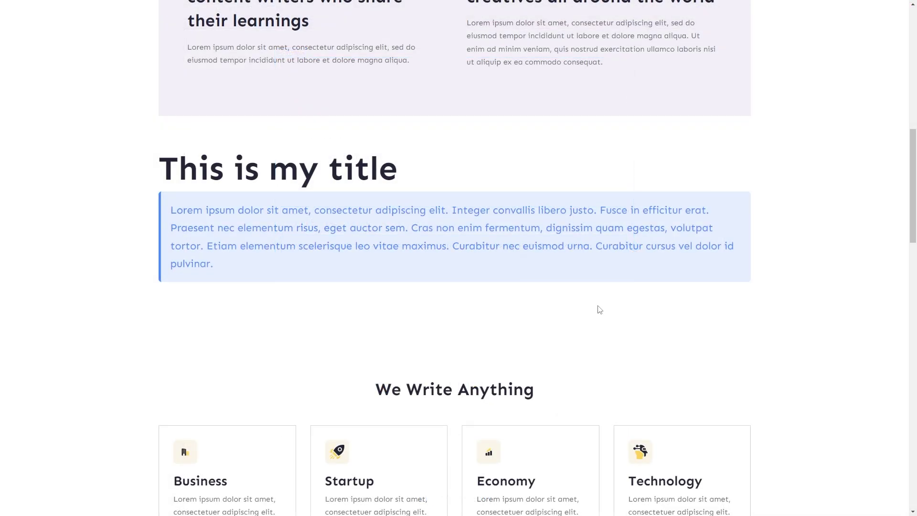
Inspect the callout paragraph in DevTools to reveal its dh-rich-text-alert-info class.
right_click(446, 235)
scroll(490, 287, "down", 1)
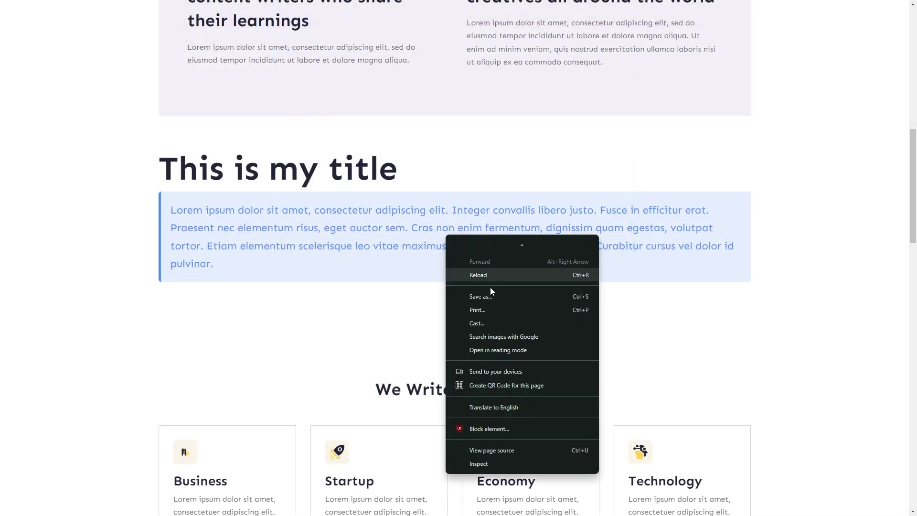
left_click(503, 464)
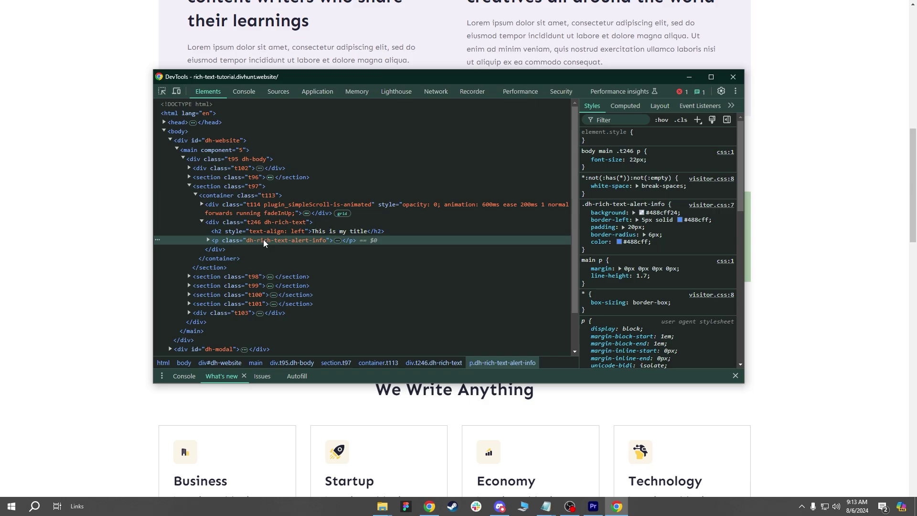
double_click(287, 240)
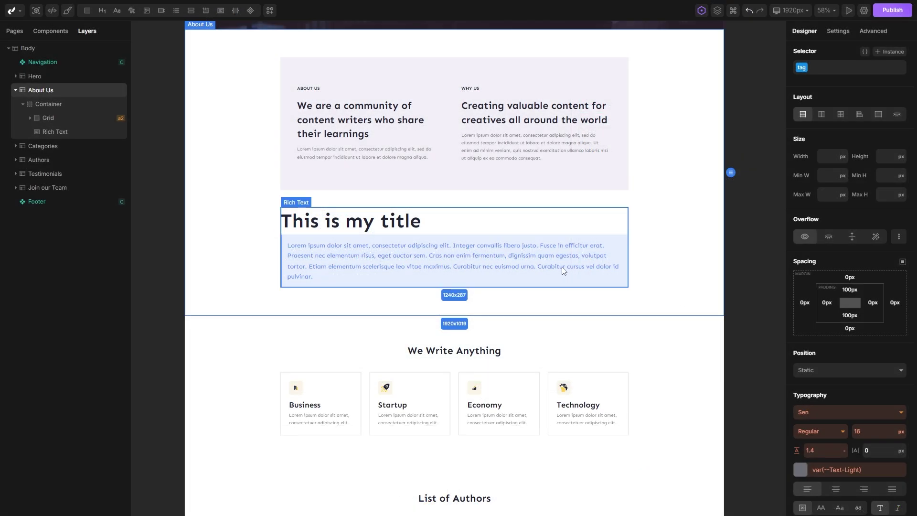
Create a custom Rich Text style instance targeting the .dh-rich-text-alert-info class.
left_click(494, 253)
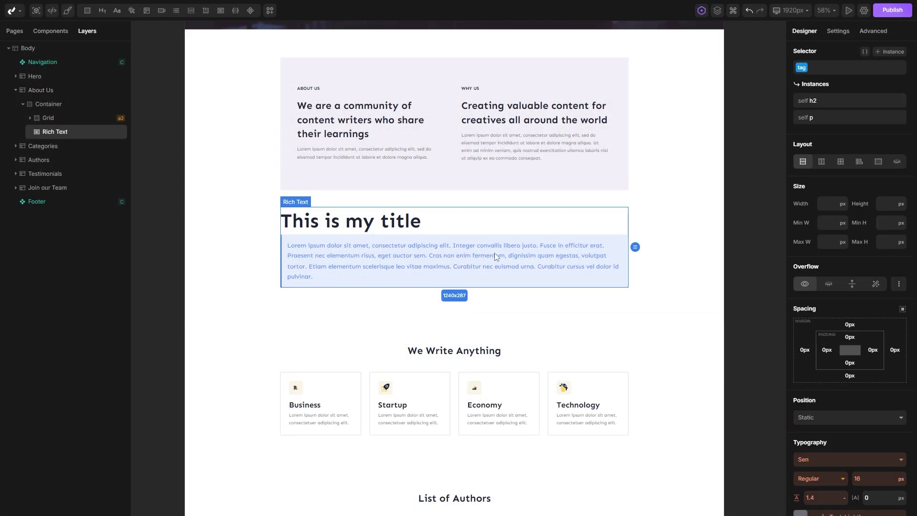
left_click(884, 52)
left_click(758, 107)
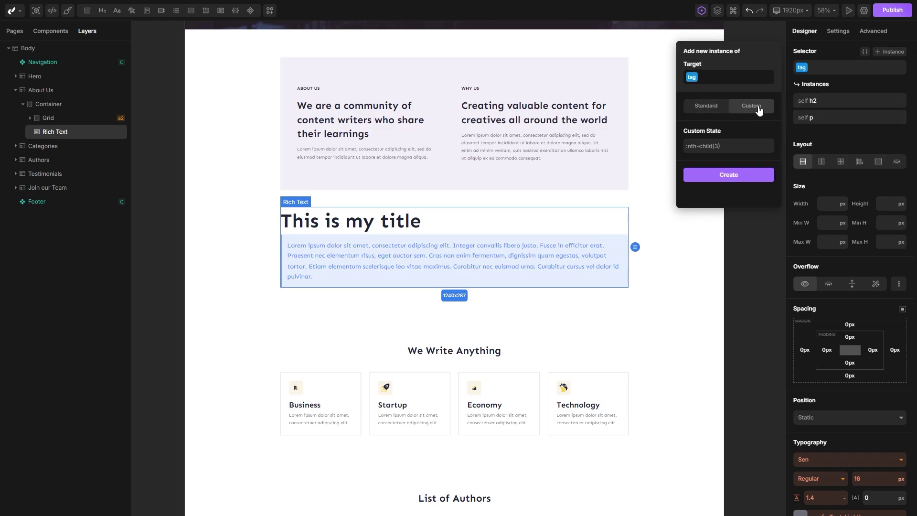
left_click(740, 147)
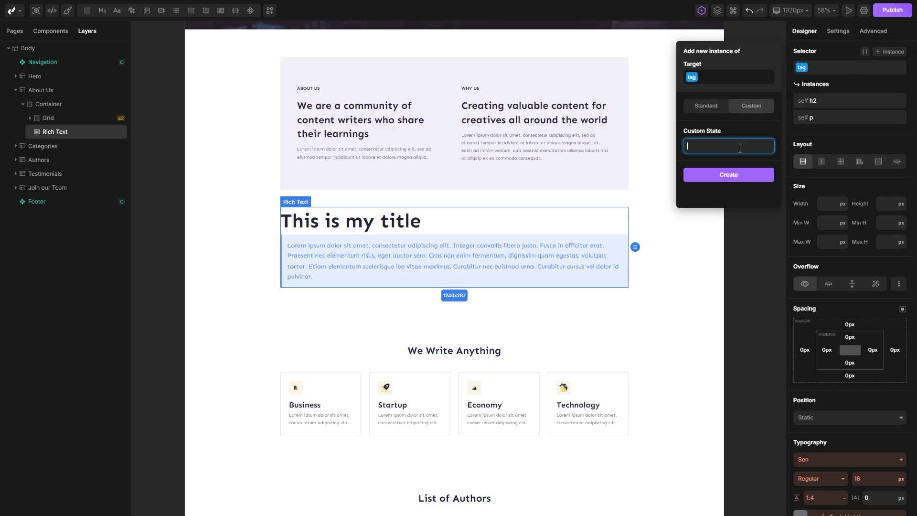
type(".")
type("dh-rich-text-alert-info")
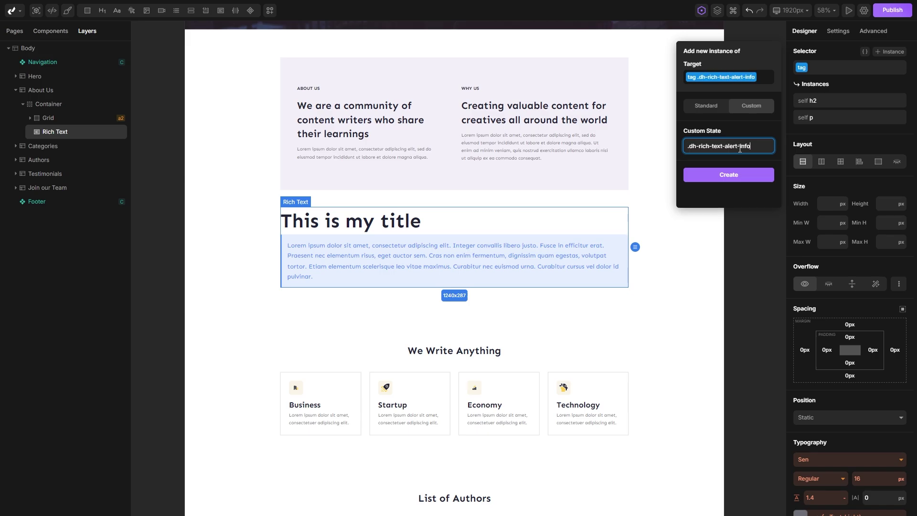
left_click(736, 175)
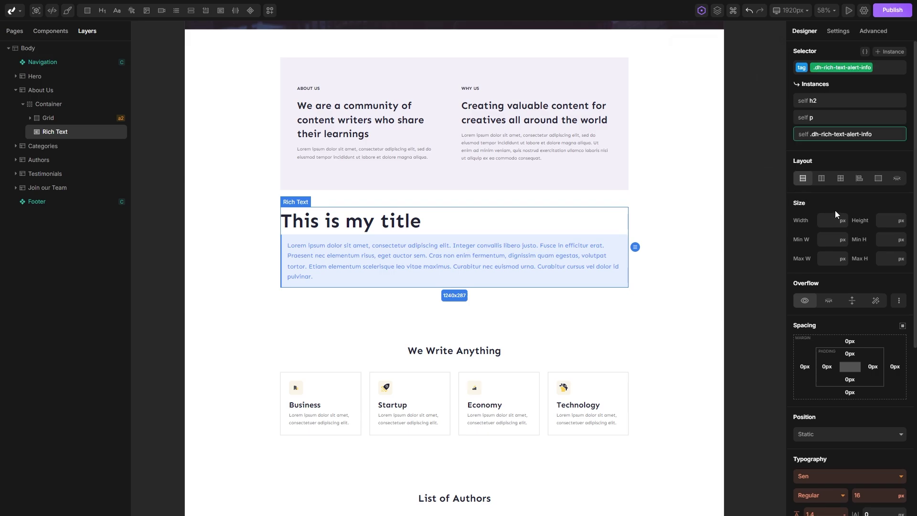
Give the info callout a grey background and white text.
scroll(836, 211, "down", 5)
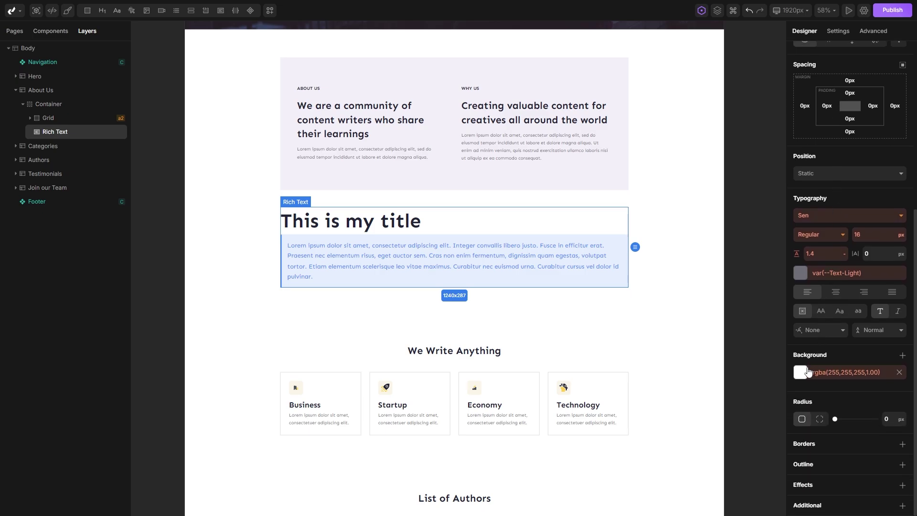
left_click(807, 372)
left_click_drag(758, 380, 738, 375)
left_click(827, 341)
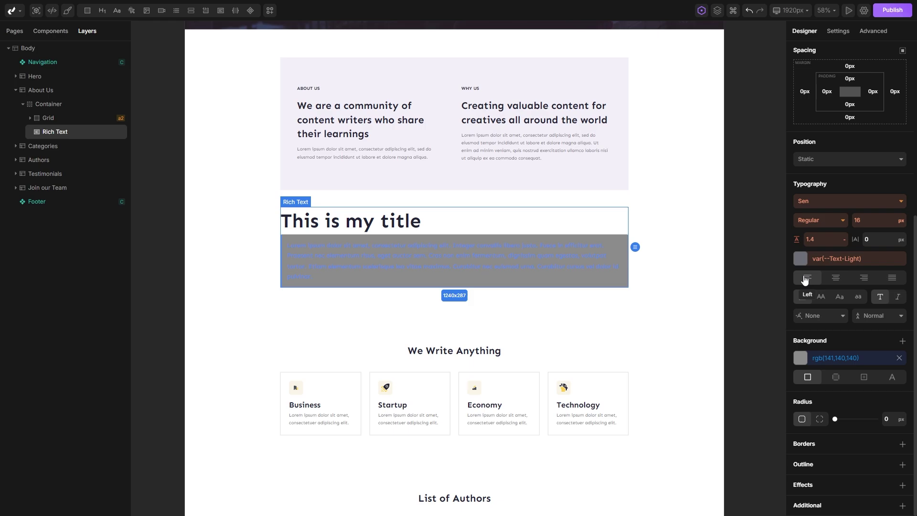
left_click(801, 258)
left_click_drag(801, 256, 721, 226)
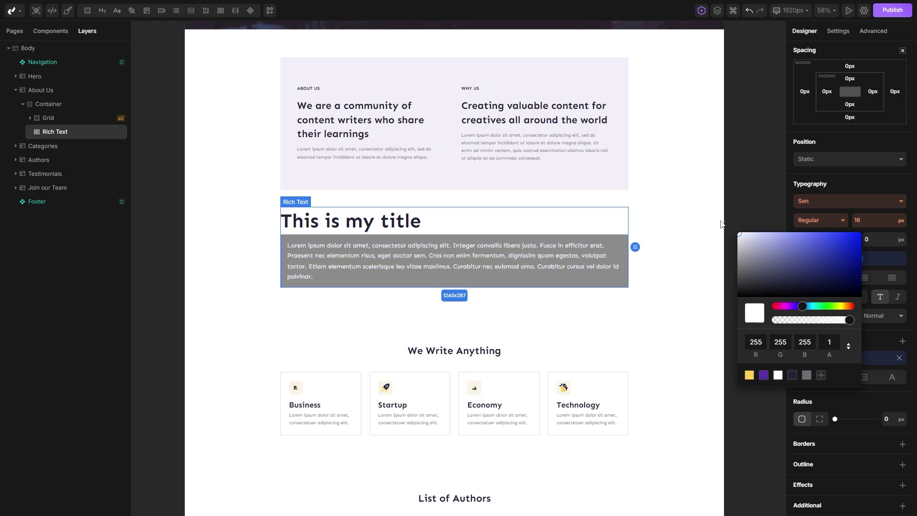
left_click(857, 405)
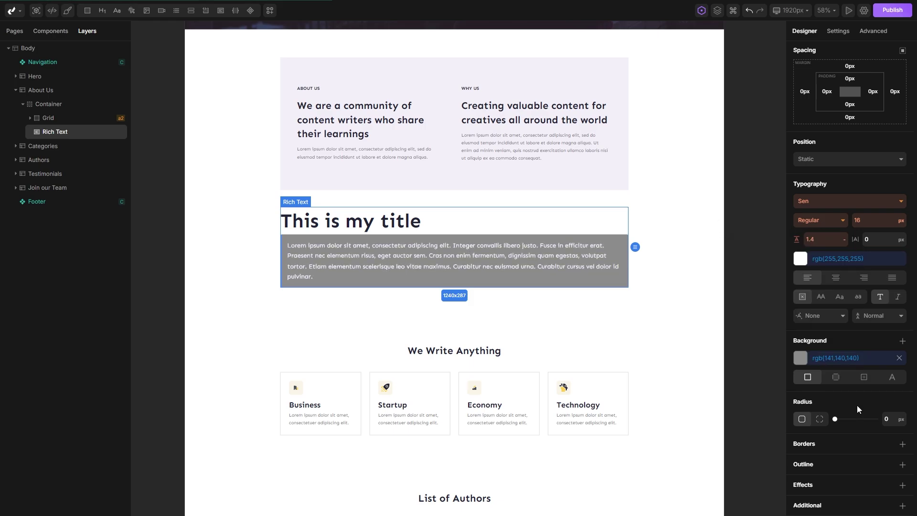
Add a 4px black left border to the callout and check it in full-screen preview.
left_click(902, 448)
left_click(860, 503)
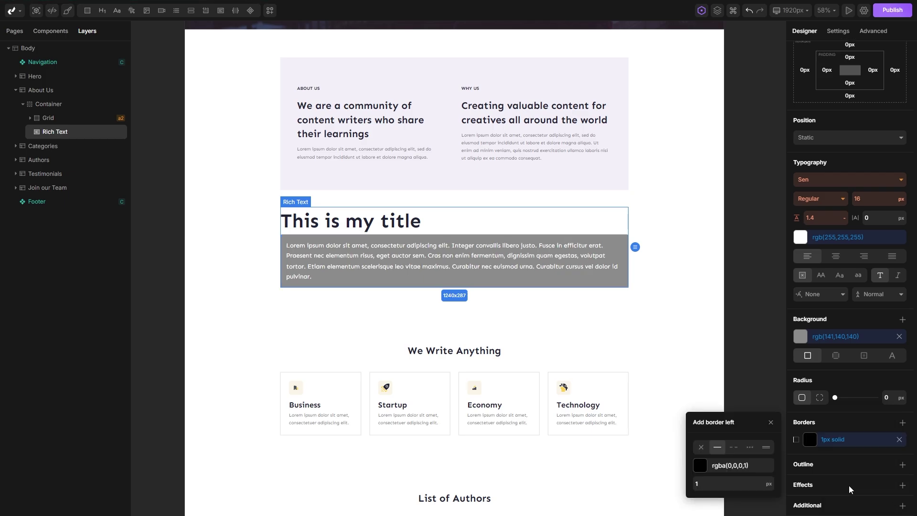
left_click(700, 465)
left_click(723, 483)
left_click(728, 484)
type("4")
left_click(750, 396)
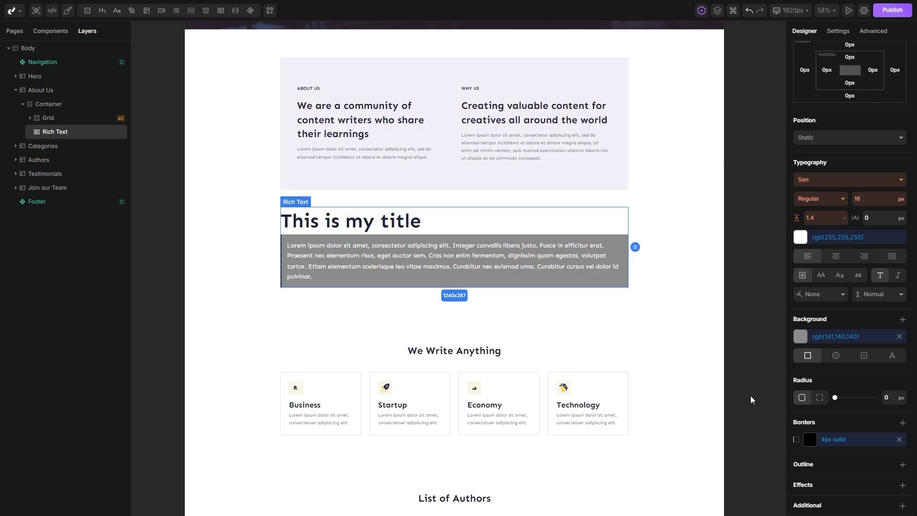
key("ctrl+shift+p")
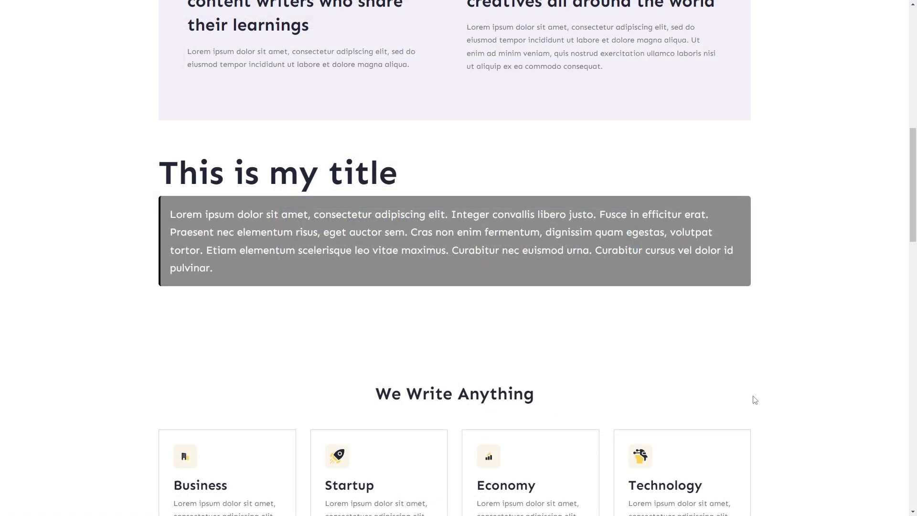
key("ctrl+shift+p")
Insert a quote block below the callout holding the pasted Lorem ipsum paragraph.
double_click(480, 260)
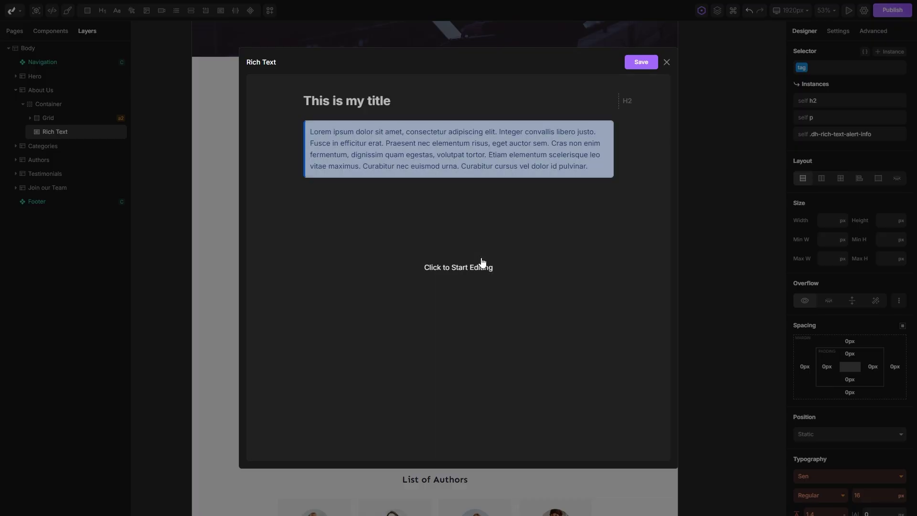
left_click(363, 219)
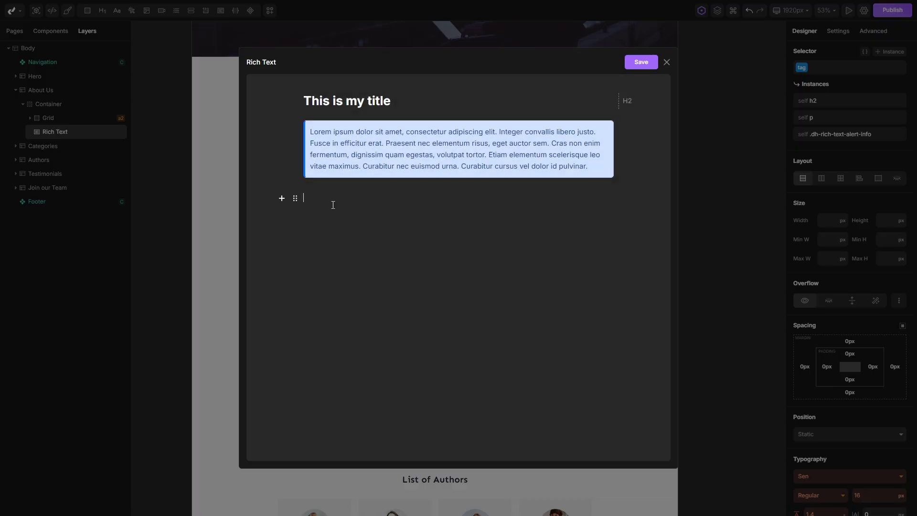
left_click(282, 198)
left_click(308, 249)
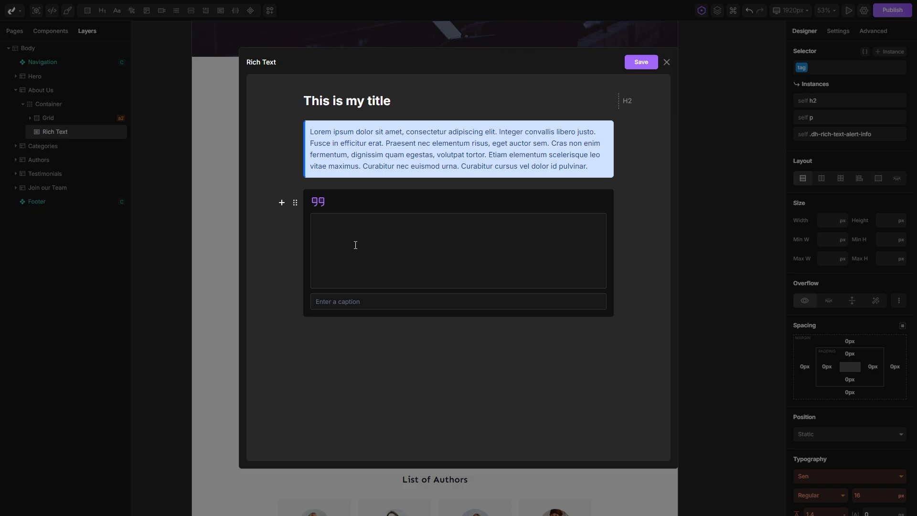
type("Lorem ipsum dolor sit amet, consectetur adipiscing elit. Integer convallis libero justo. Fusce in efficitur erat. Praesent nec elementum risus, eget auctor sem. Cras non enim fermentum, dignissim quam egestas, volutpat tortor. Etiam elementum scelerisque leo vitae maximus. Curabitur nec euismod urna. Curabitur cursus vel dolor id pulvinar.")
left_click(358, 302)
Type the 'Autho' caption, then inspect the quote to confirm it is a blockquote element.
type("Autho")
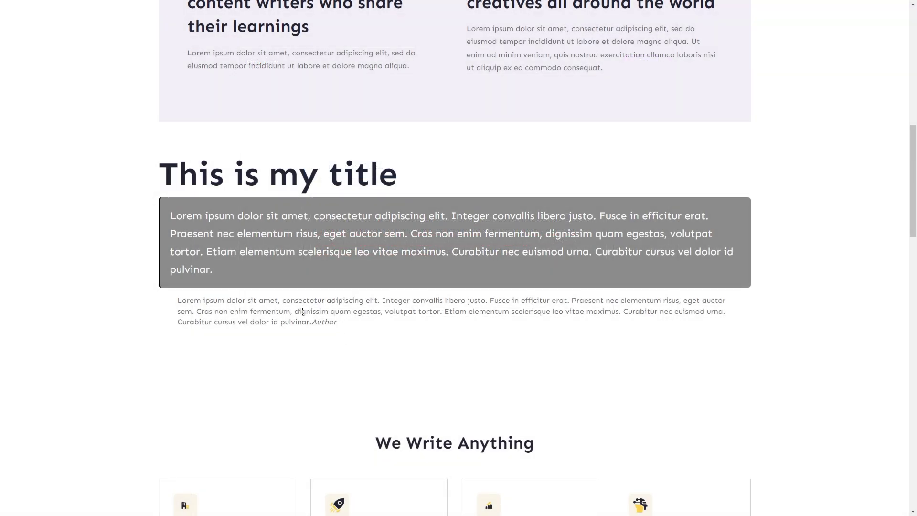
right_click(302, 310)
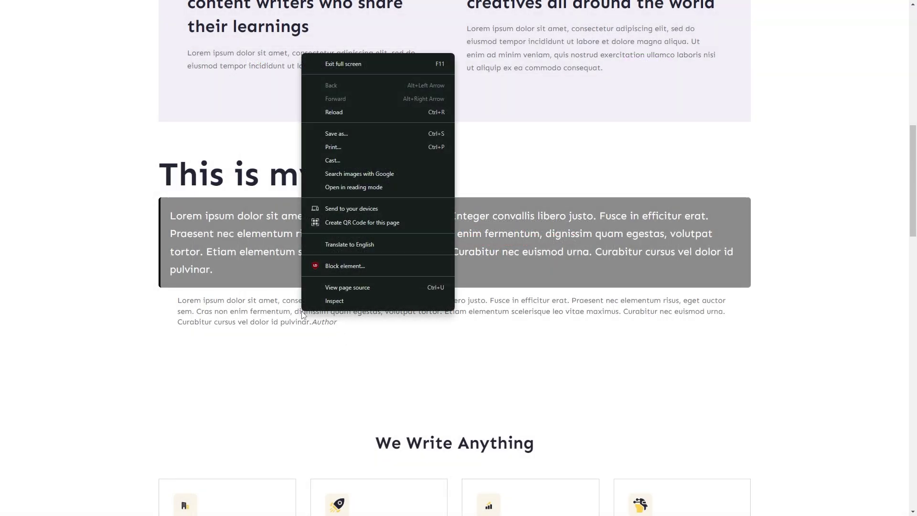
left_click(335, 301)
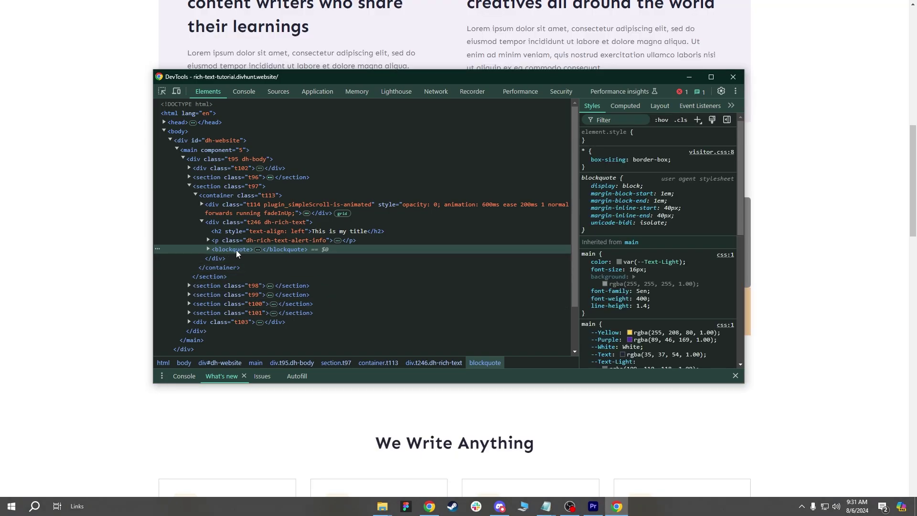
double_click(236, 251)
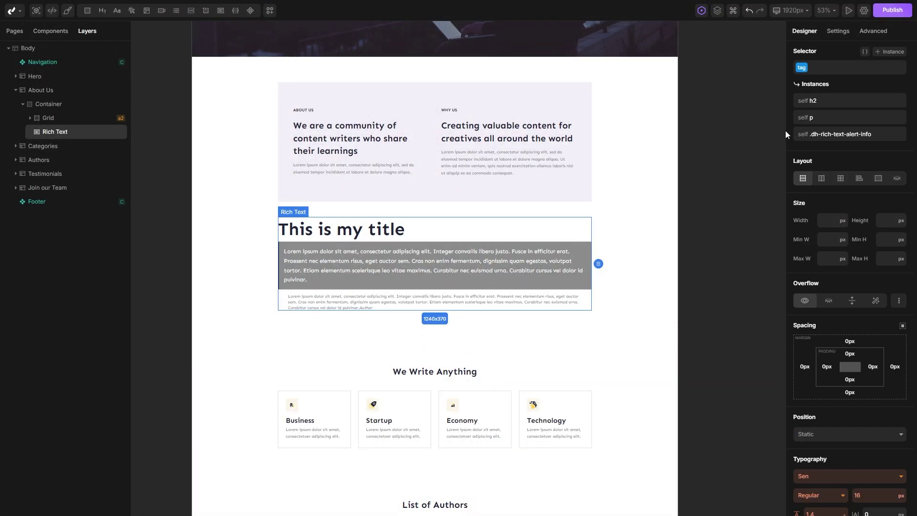
Add a custom blockquote style instance with vertical flex layout and a 25px gap.
left_click(889, 52)
left_click(757, 108)
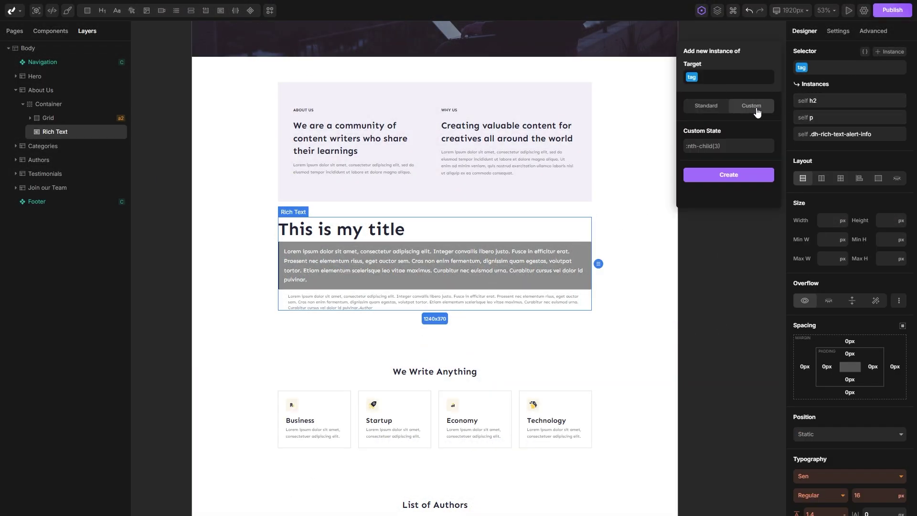
left_click(720, 145)
type("blockquote")
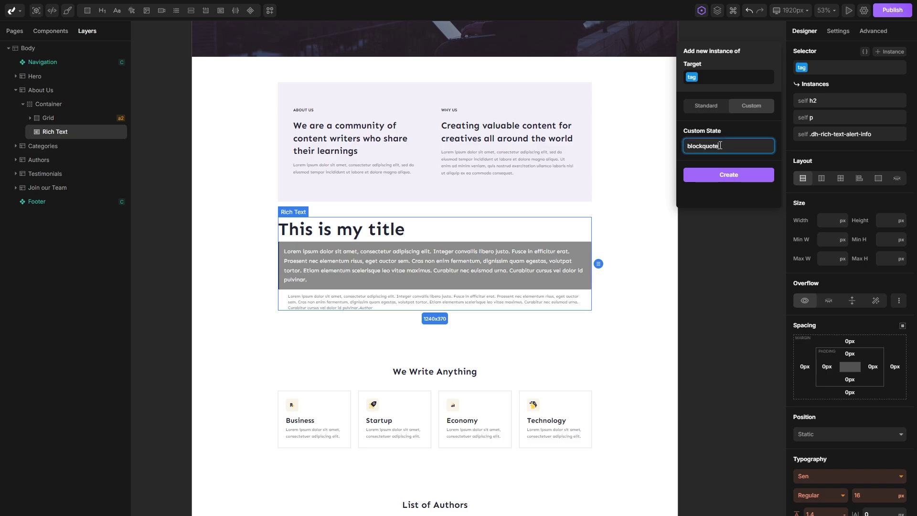
left_click(721, 177)
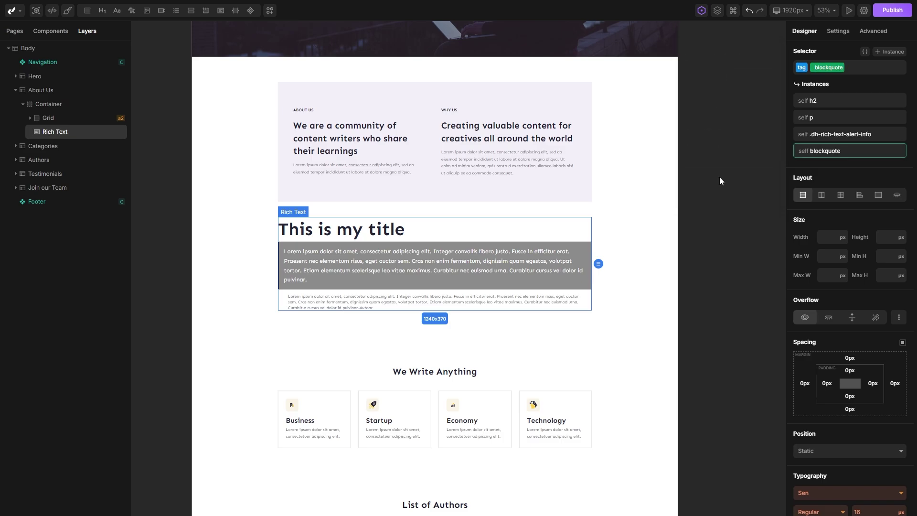
left_click(824, 197)
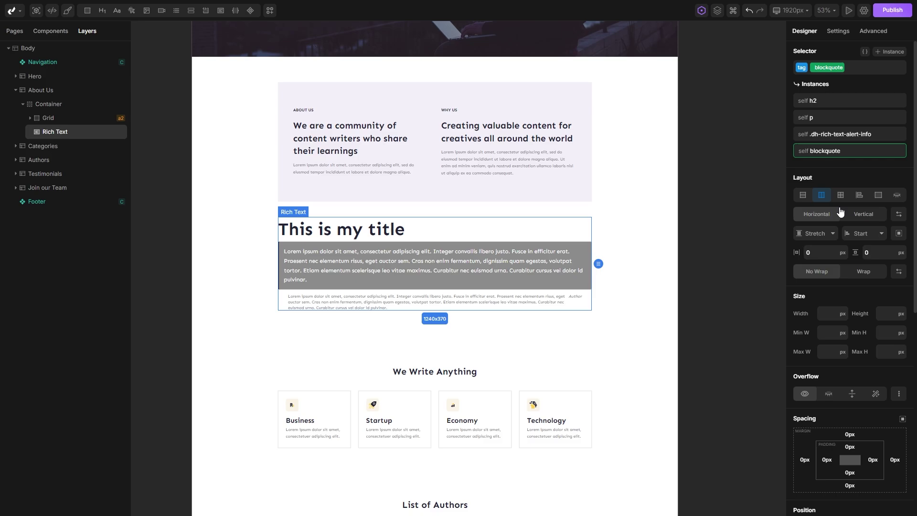
left_click(871, 253)
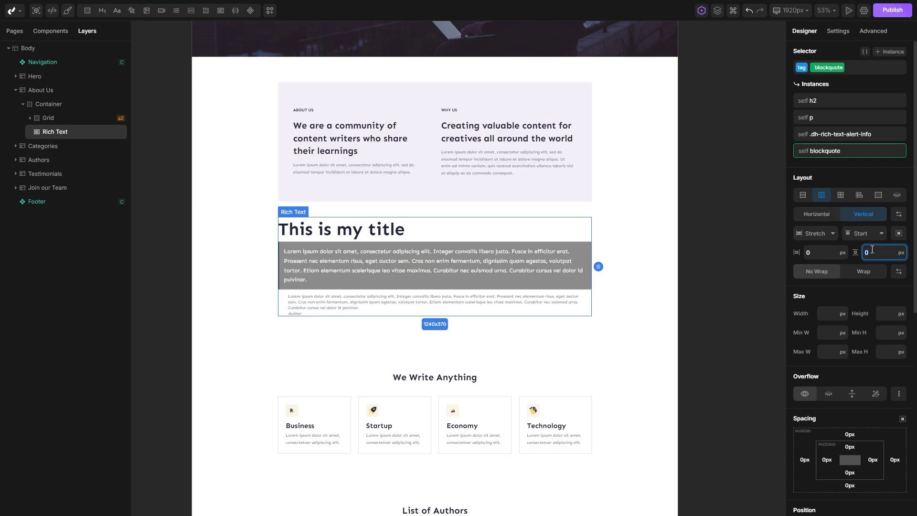
type("25")
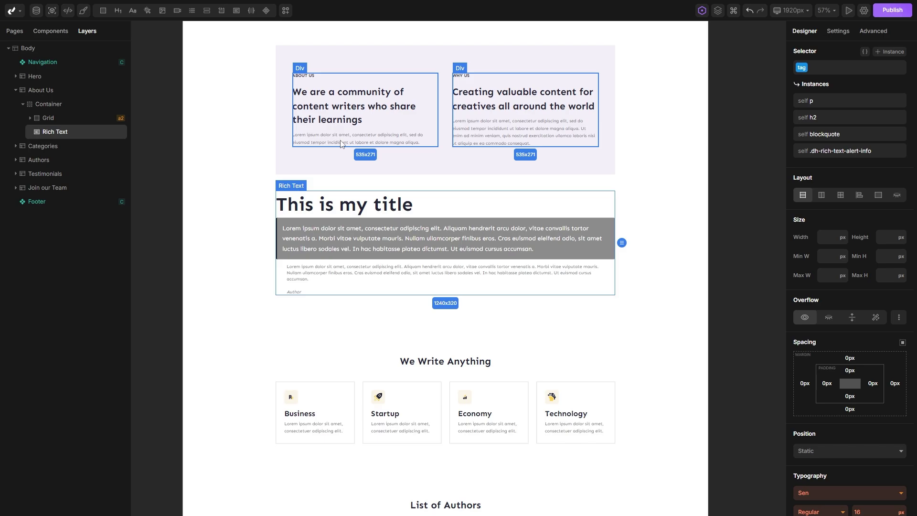
Add a Rich Text field named My-Rich-Text to the Blog collection.
left_click(37, 12)
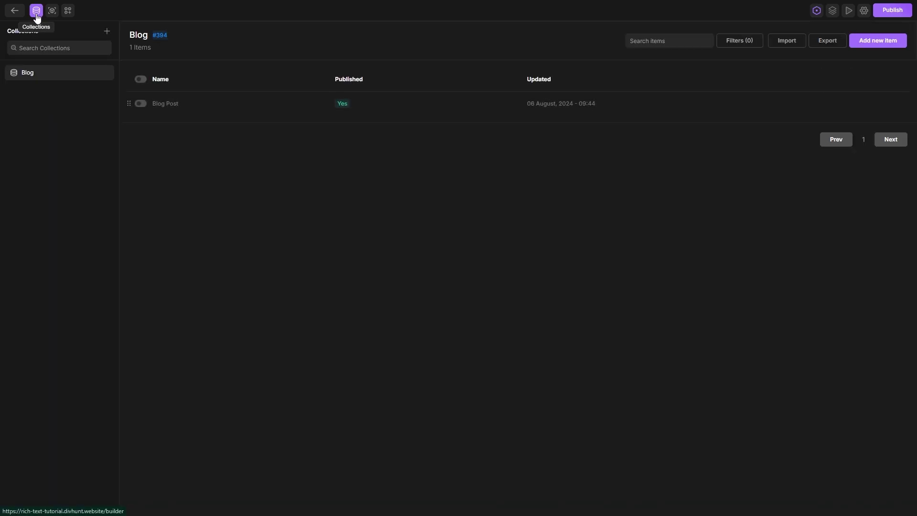
left_click(106, 73)
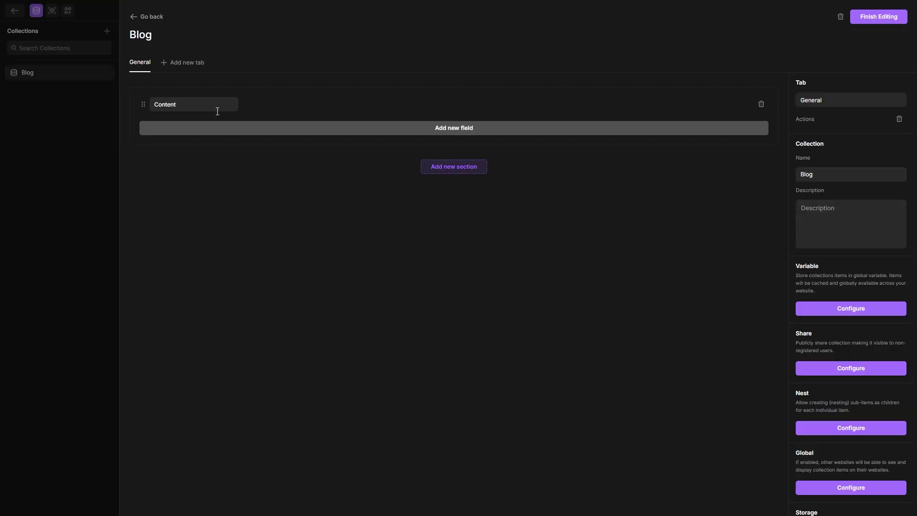
left_click(452, 128)
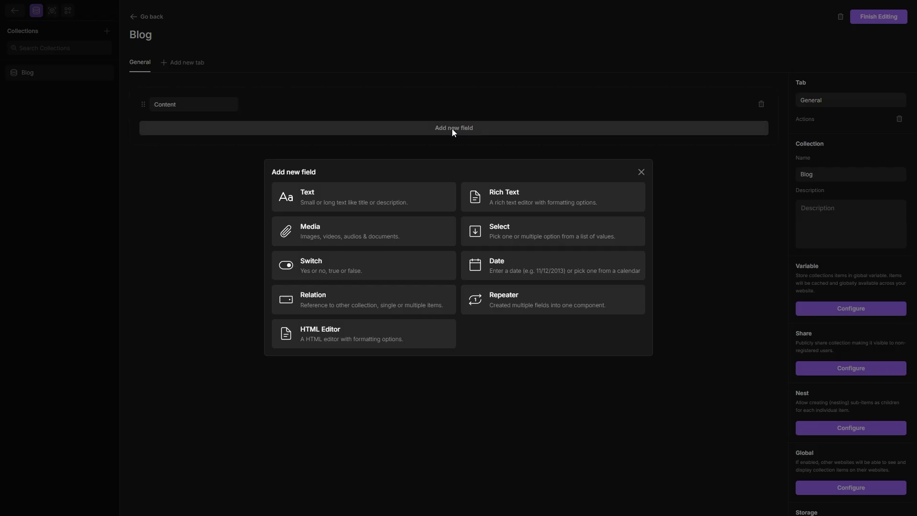
left_click(541, 201)
type("My-Rich-Text")
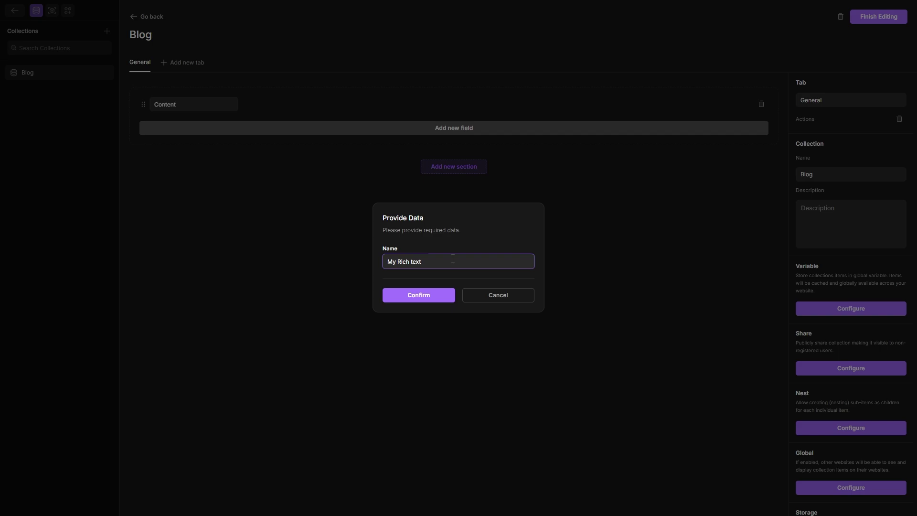
left_click(418, 295)
left_click(568, 393)
left_click(879, 17)
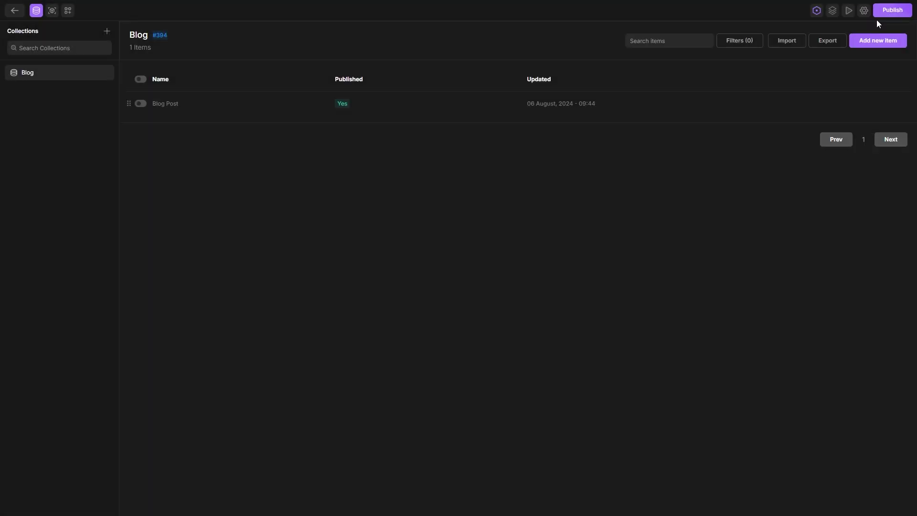
Fill the Blog Post's rich-text field with heading 'My CMS Title' and 'My CMS paragraph'.
left_click(198, 106)
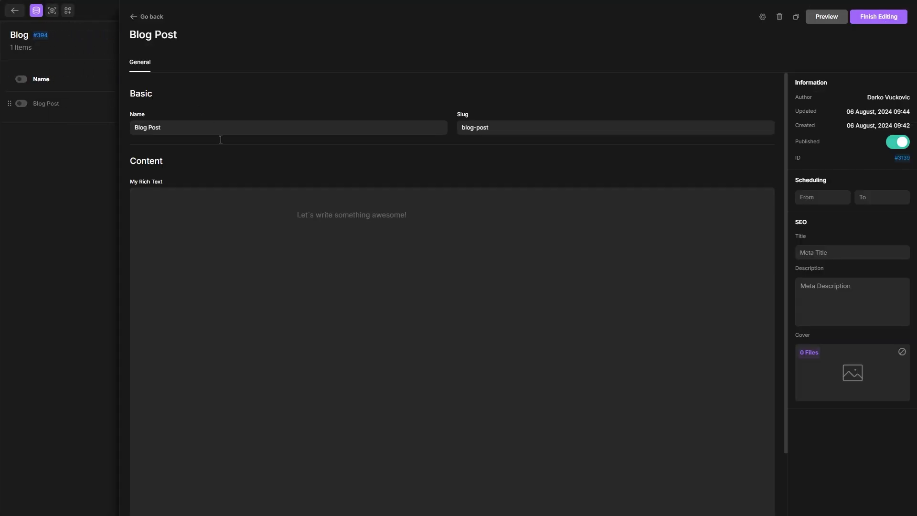
left_click(334, 221)
type("## My CMS")
type(" Title")
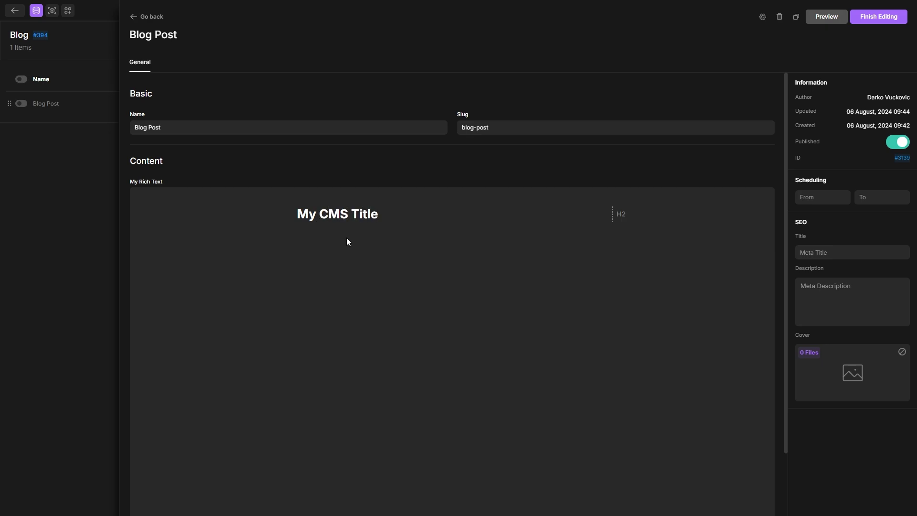
key("Return")
type("My CMS paragraph")
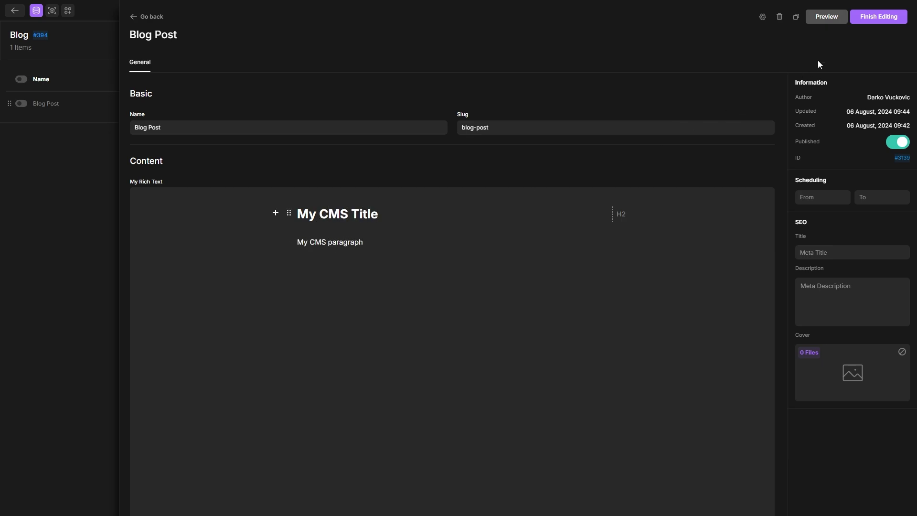
left_click(877, 18)
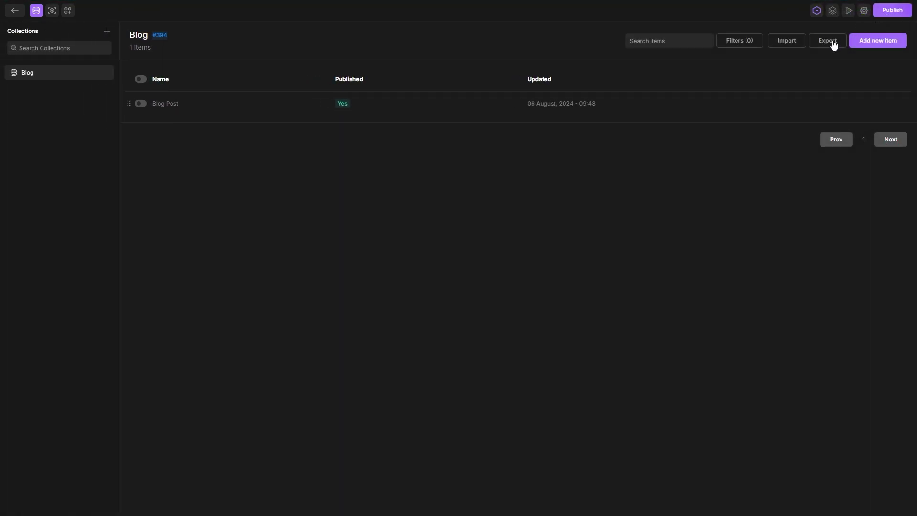
Back in the designer, set the Rich Text block's data source to the Blog collection.
left_click(38, 12)
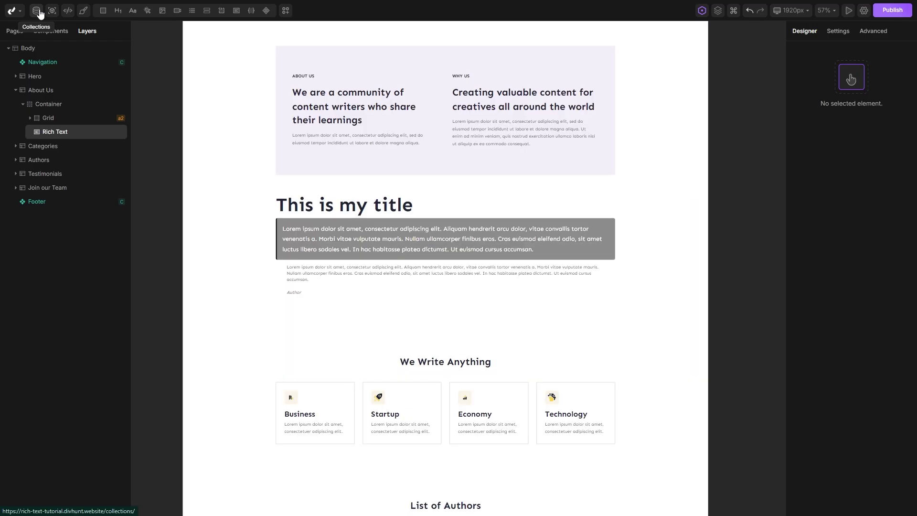
left_click(382, 239)
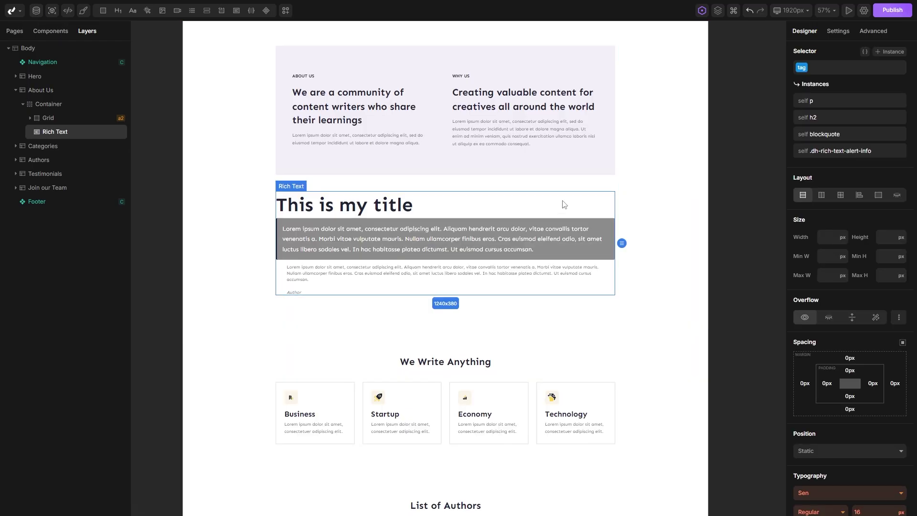
left_click(872, 33)
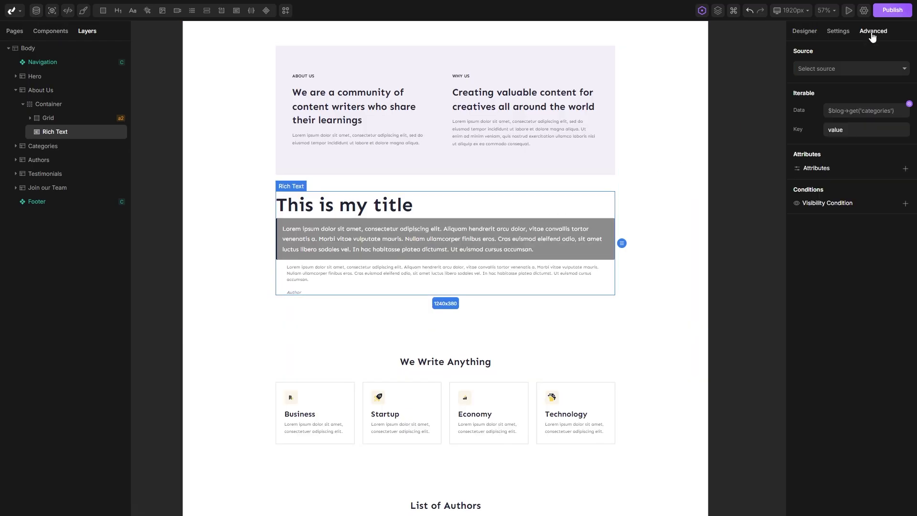
left_click(867, 70)
left_click(833, 126)
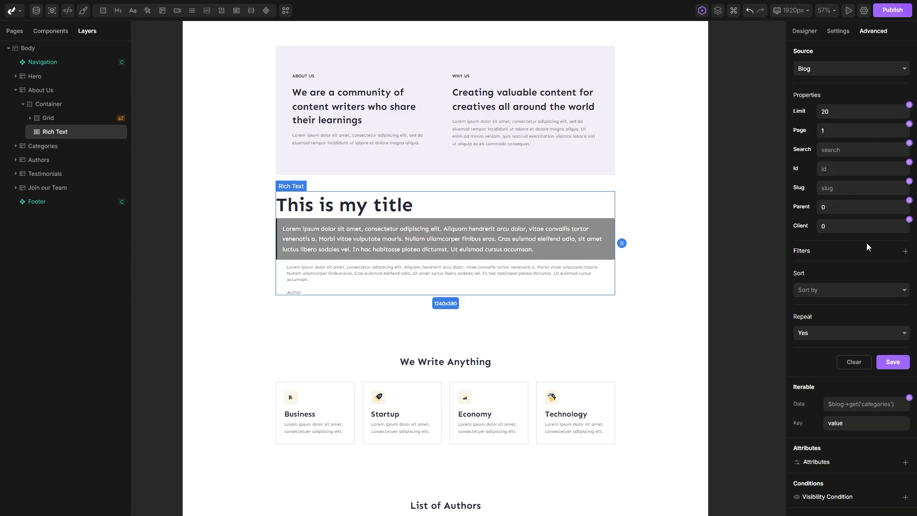
left_click(890, 363)
Bind the Rich Text content to the My-Rich-Text field and save the binding.
left_click(838, 31)
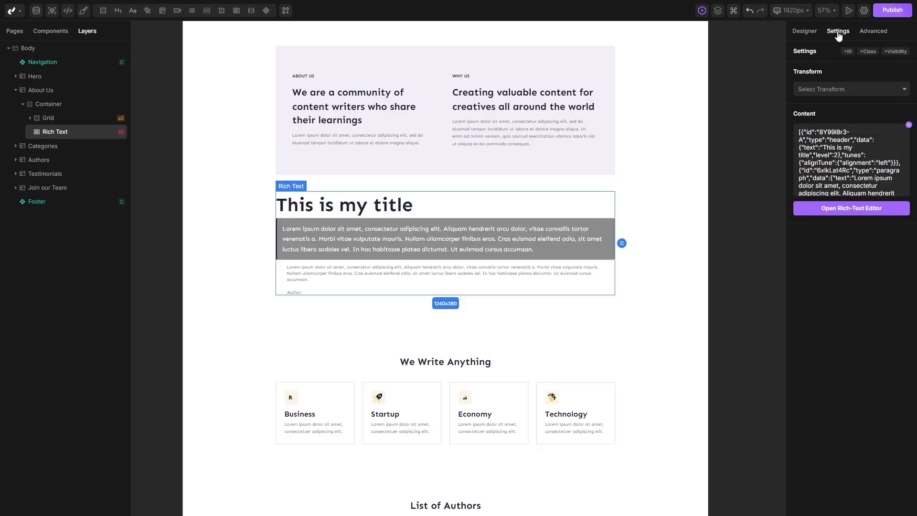
left_click(909, 126)
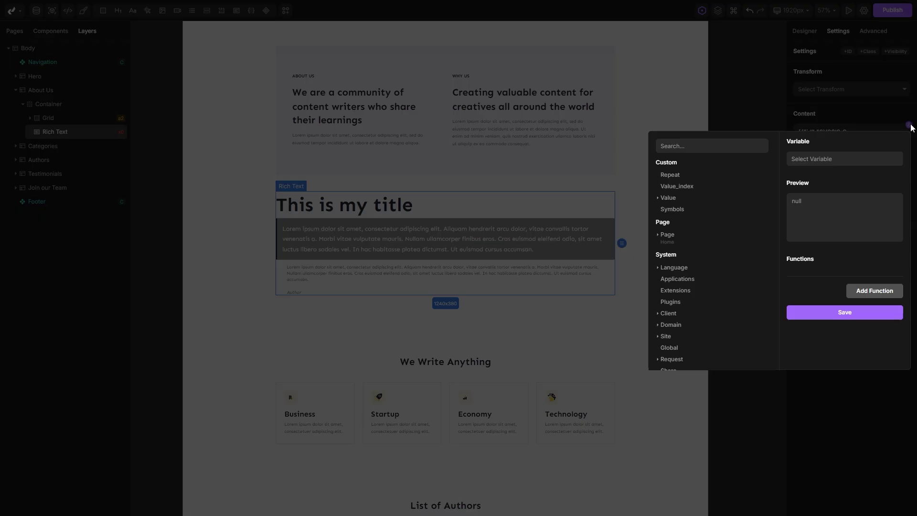
left_click(696, 200)
scroll(707, 206, "down", 1)
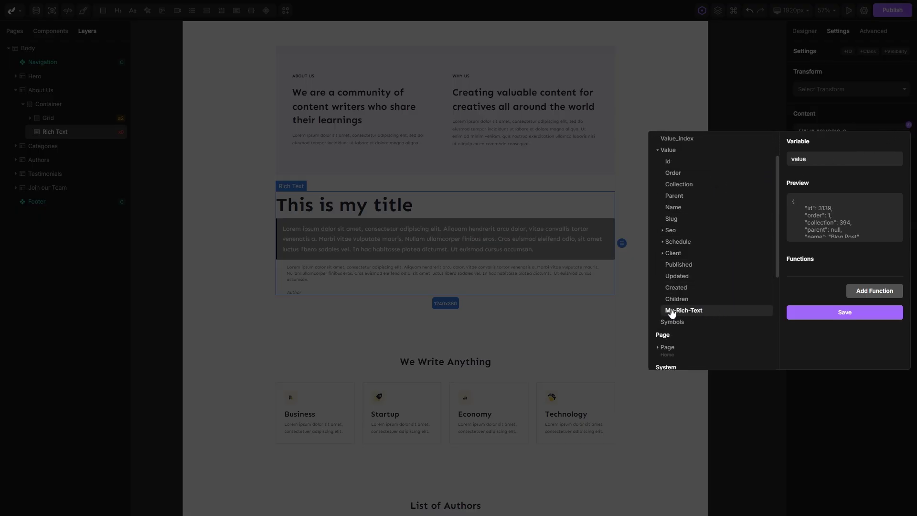
left_click(714, 316)
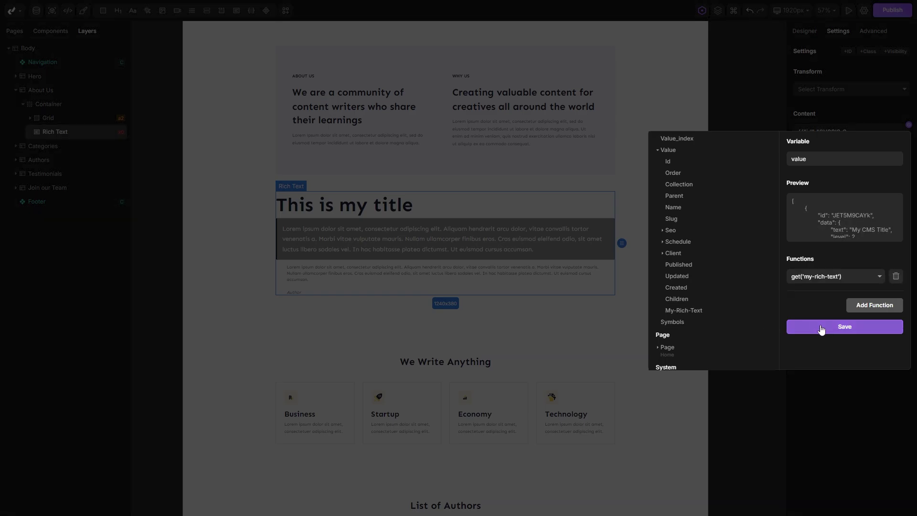
left_click(818, 324)
left_click(615, 254)
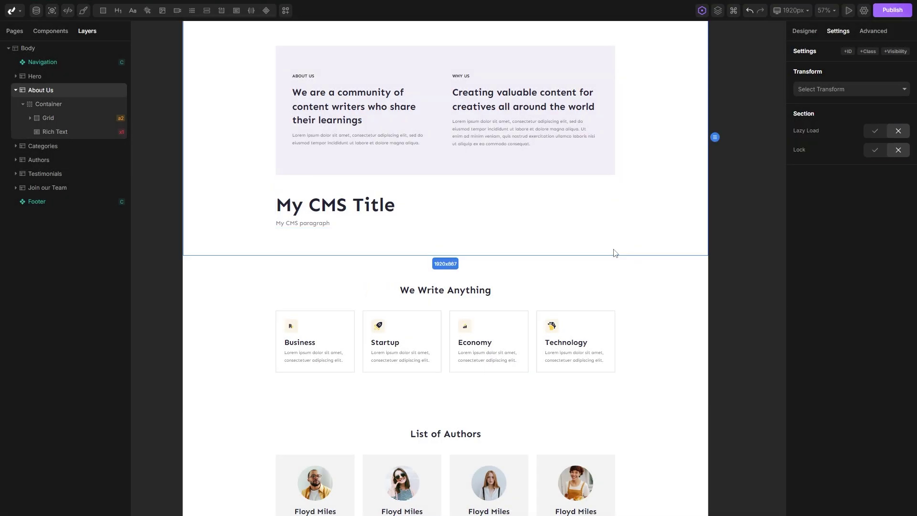